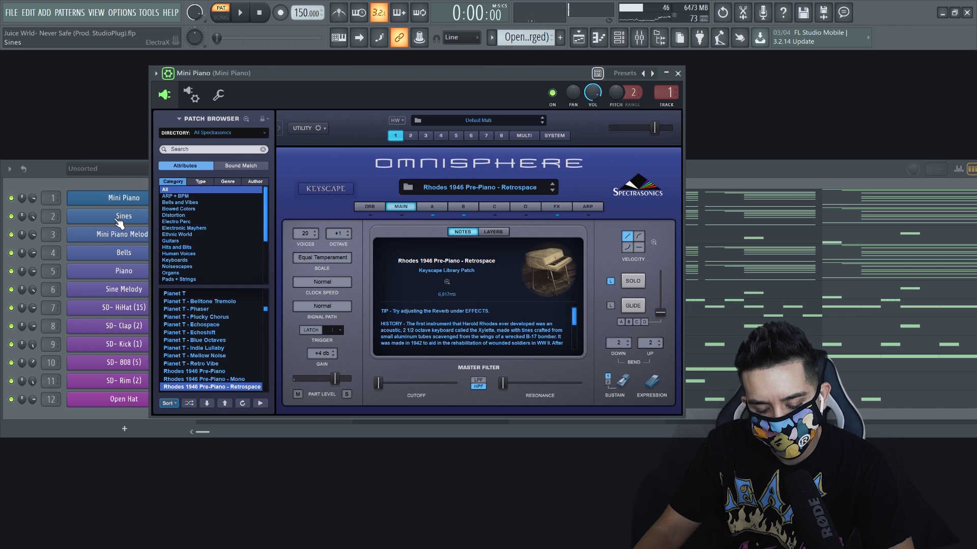
- Open the instruments of the melodic channels from Sines to Sine Melody and audition their presets
click(114, 218)
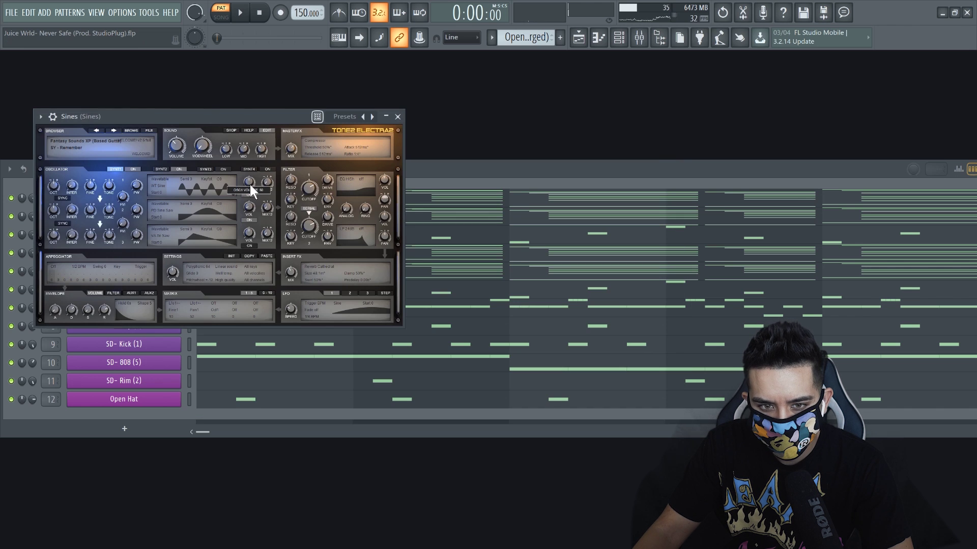
drag(243, 117, 476, 129)
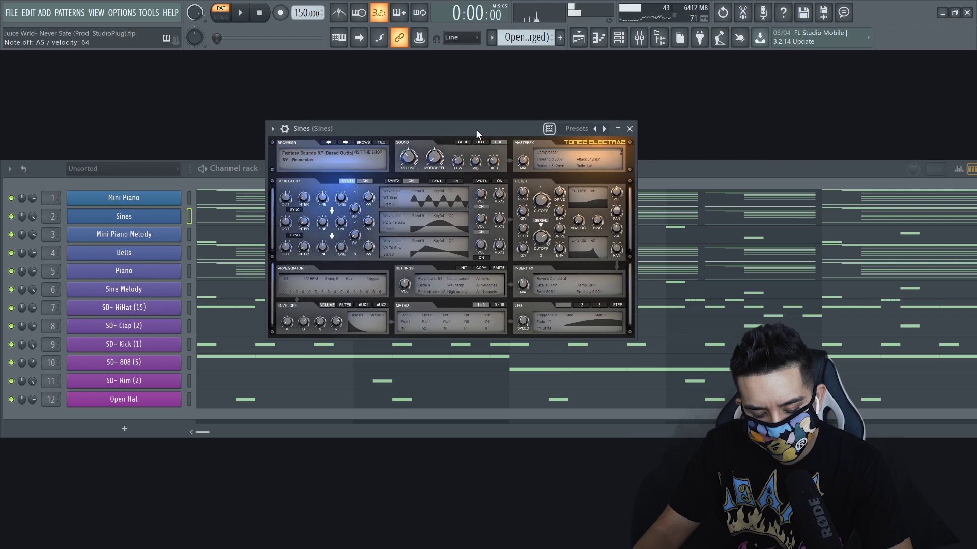
click(152, 238)
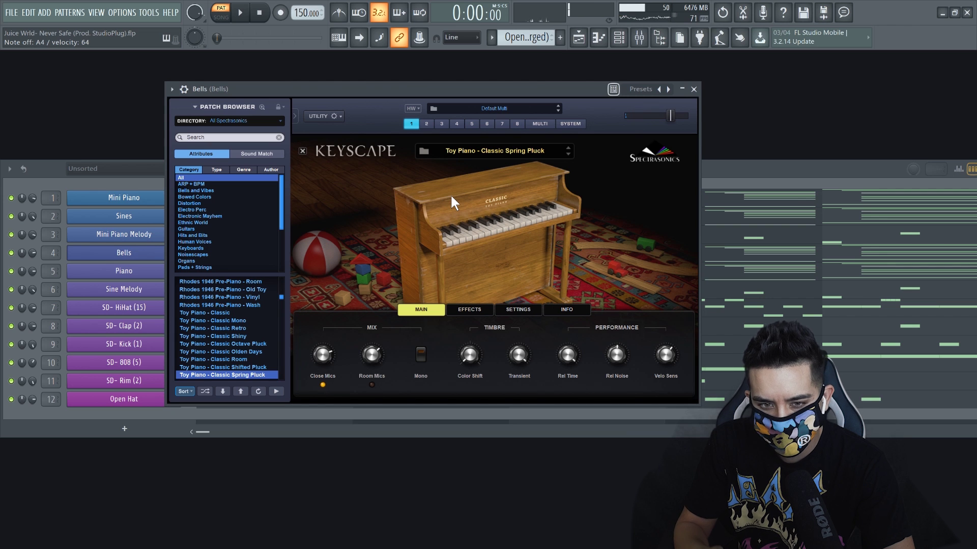
click(149, 271)
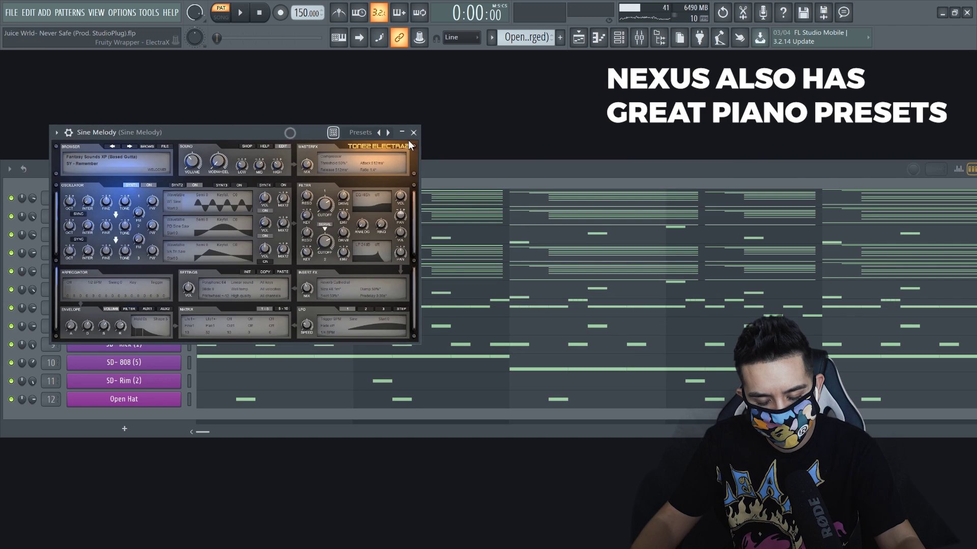
drag(408, 139, 526, 143)
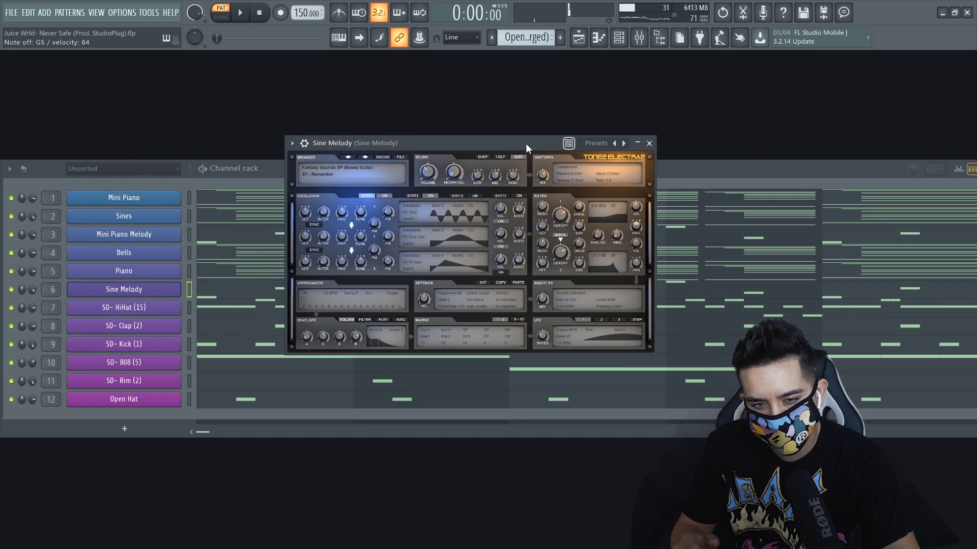
- Close the Sine Melody instrument and audition the drum channels one by one, from SD- HiHat (15) to Open Hat
click(178, 291)
click(188, 311)
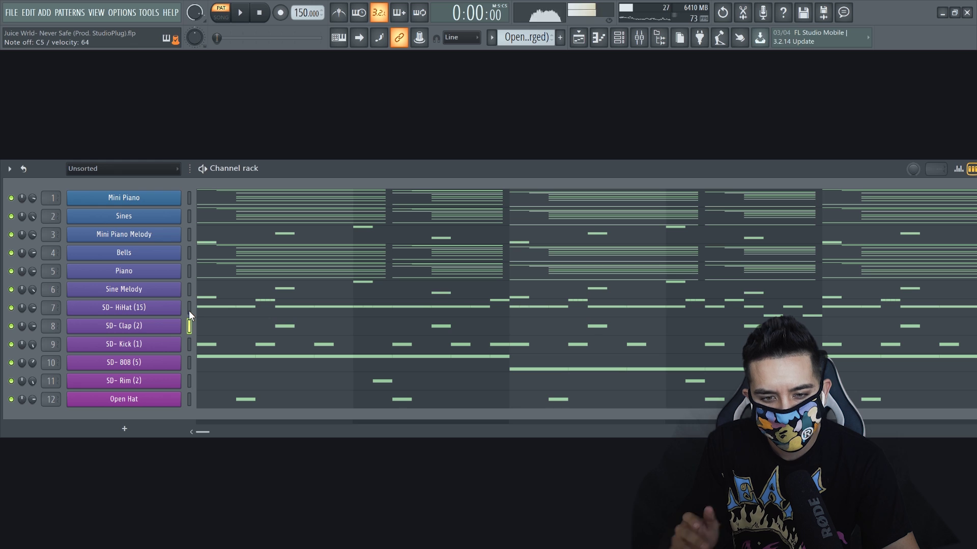
key(Down)
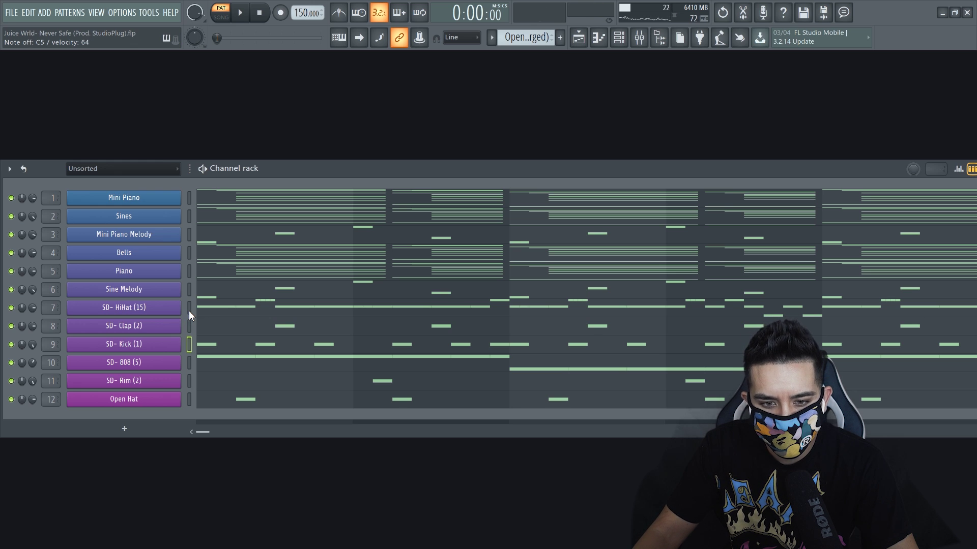
key(Down)
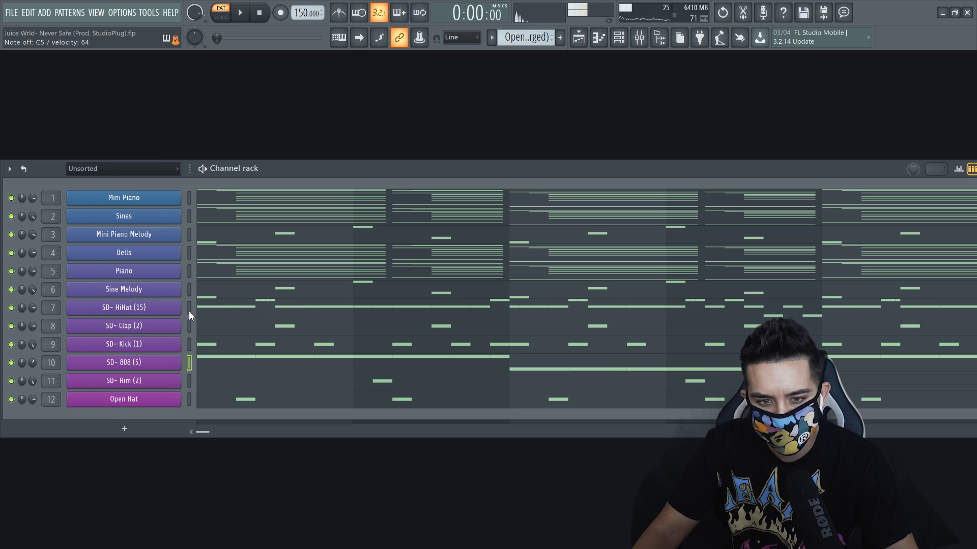
key(b)
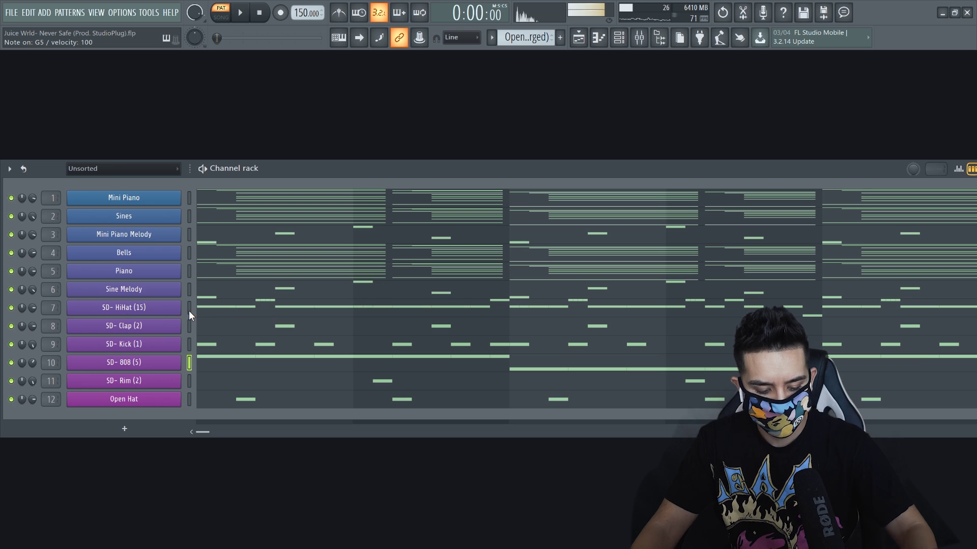
key(Down)
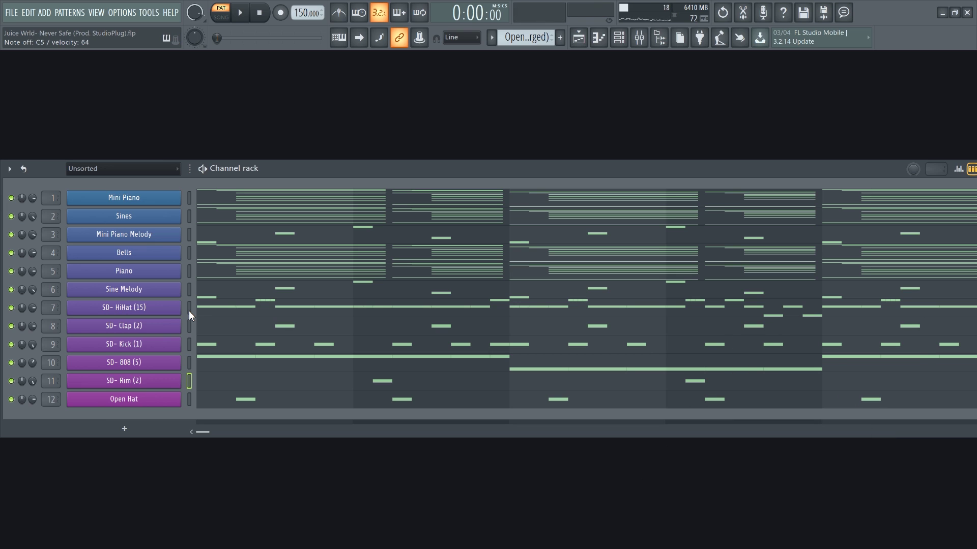
key(Down)
key(z)
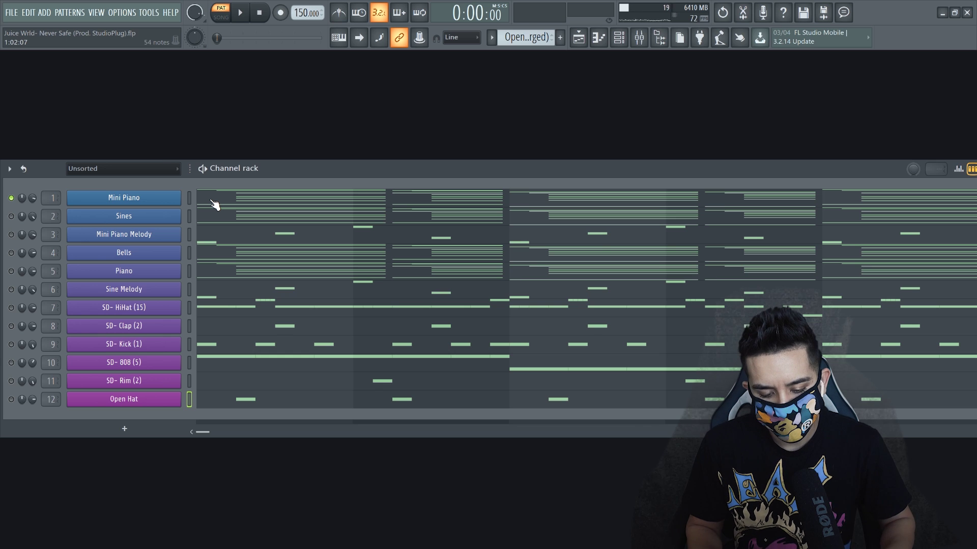
- Play the Mini Piano chords in the piano roll and check the Fruity Limiter on its mixer track
click(211, 200)
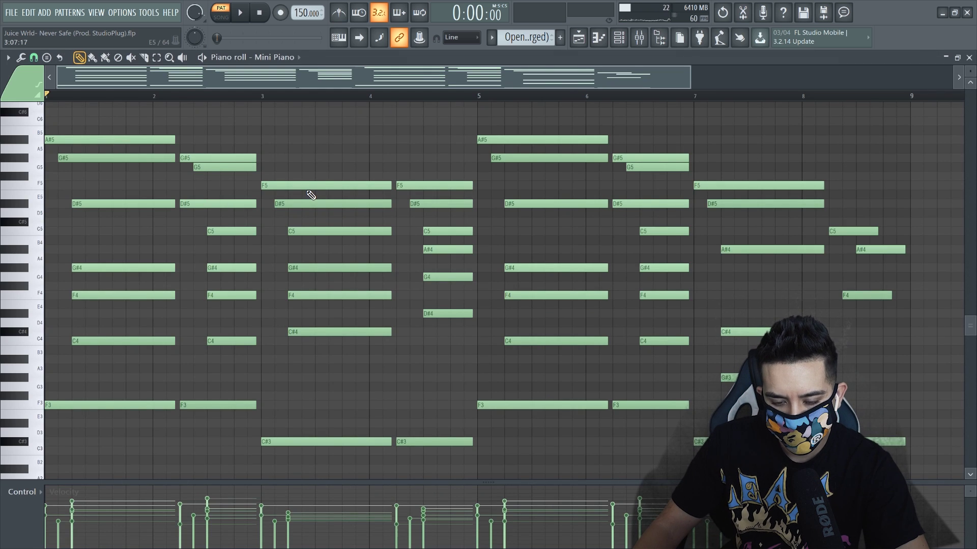
click(251, 18)
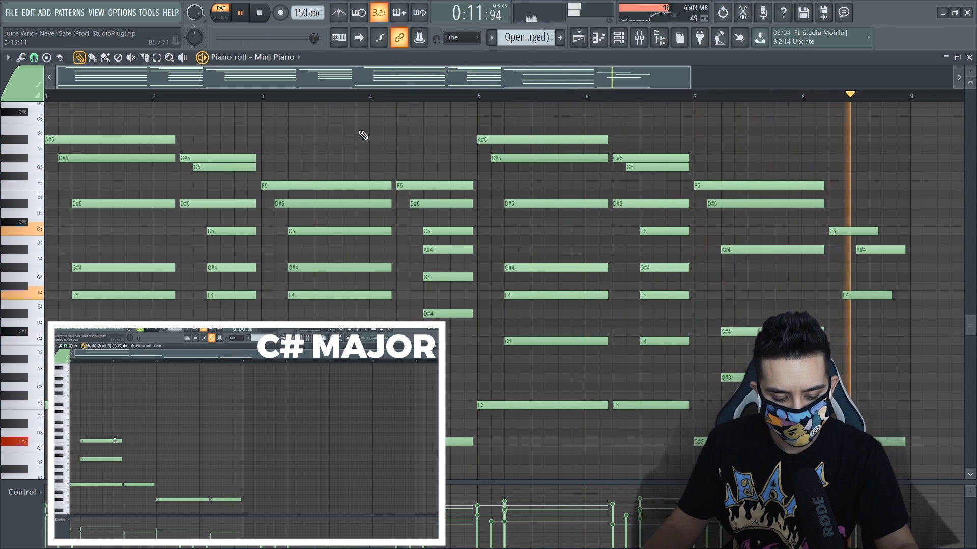
key(space)
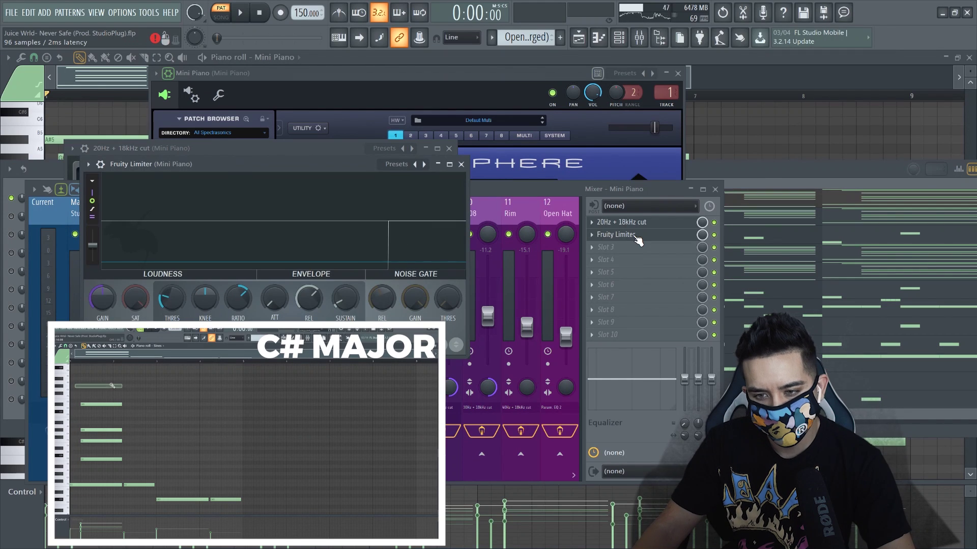
click(634, 235)
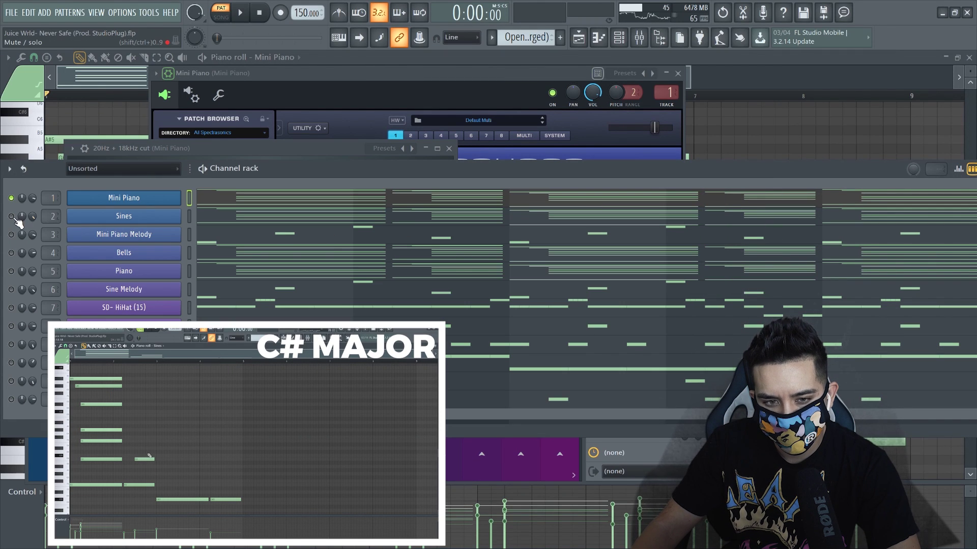
- Solo the Sines channel and play its chords in the piano roll
right_click(18, 222)
click(44, 224)
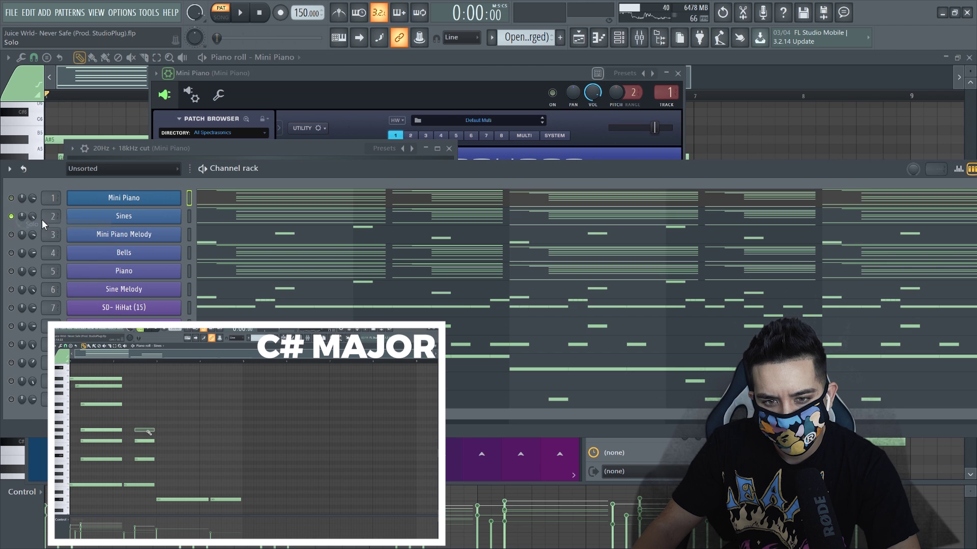
click(208, 222)
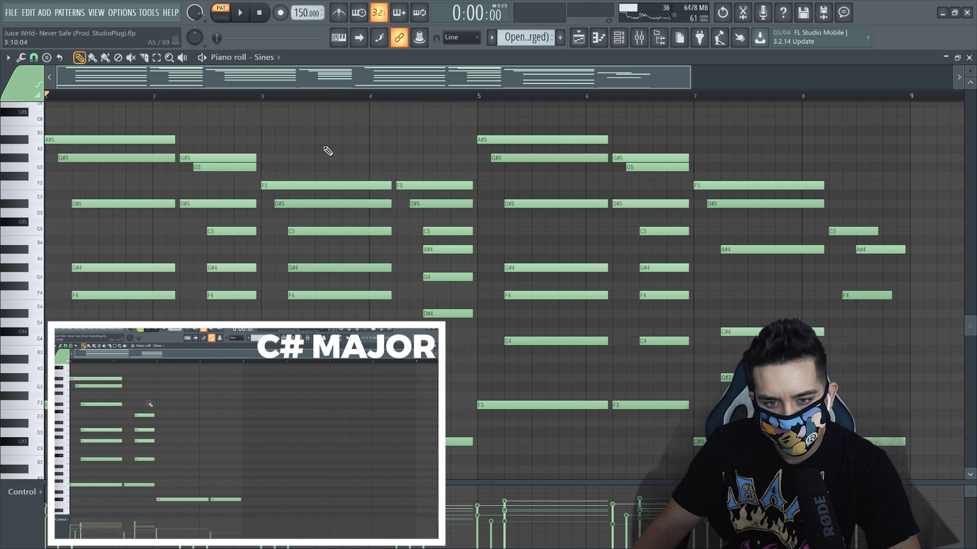
key(space)
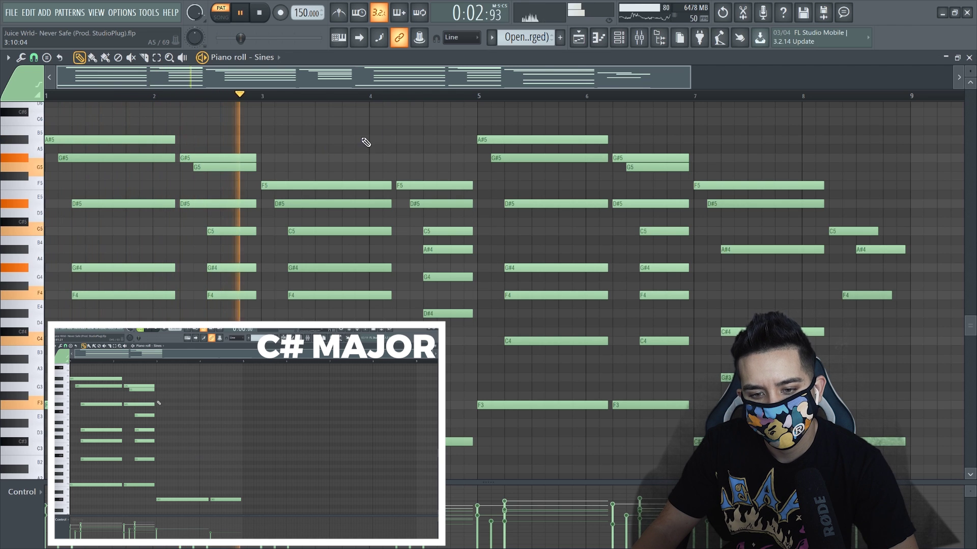
- Unmute the Mini Piano channel in the channel rack and listen to it layered with Sines
key(F6)
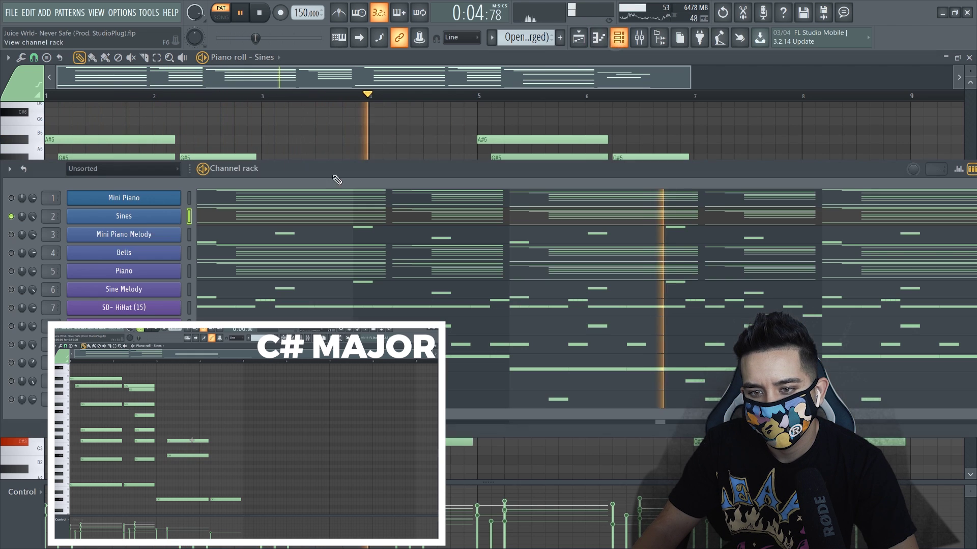
click(12, 198)
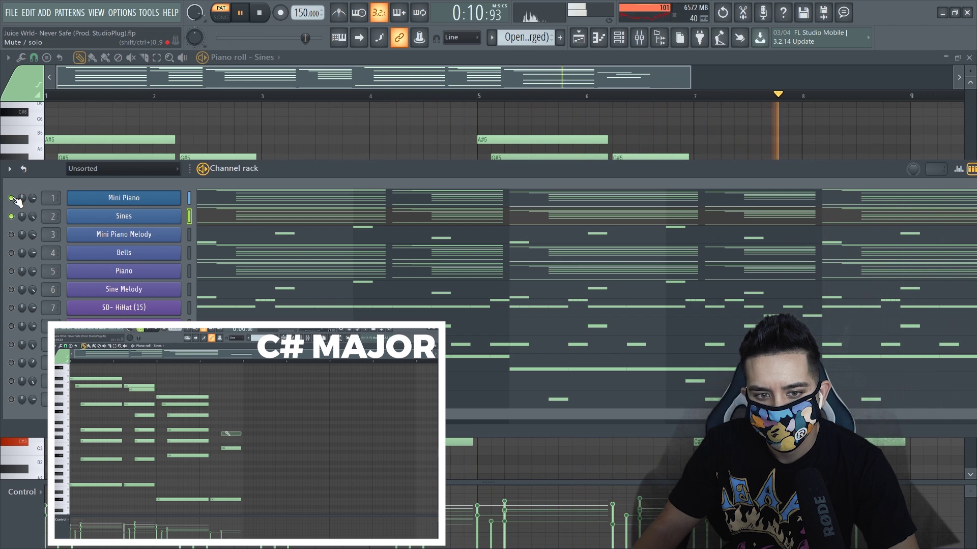
key(space)
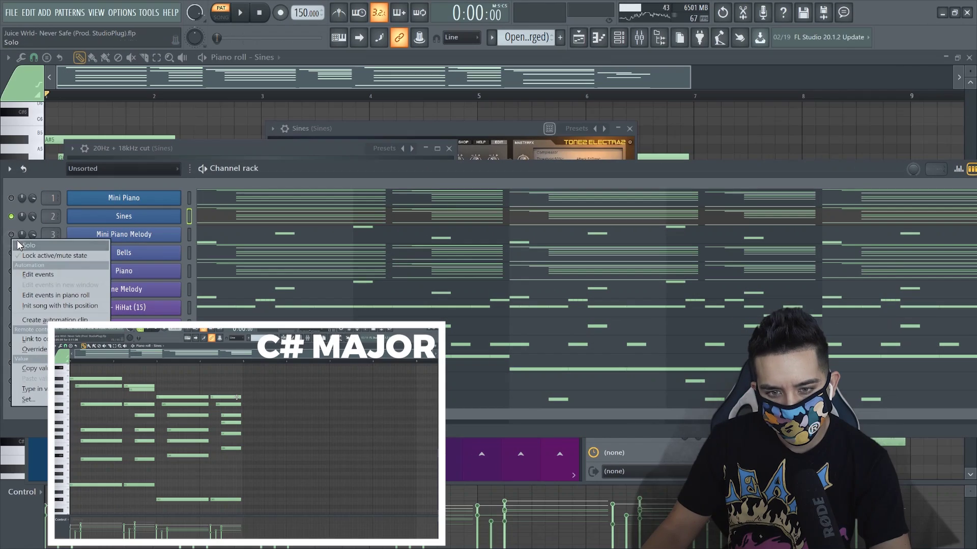
- Solo Mini Piano Melody and play it while examining its instrument preset and the 20Hz + 18kHz cut EQ
click(18, 240)
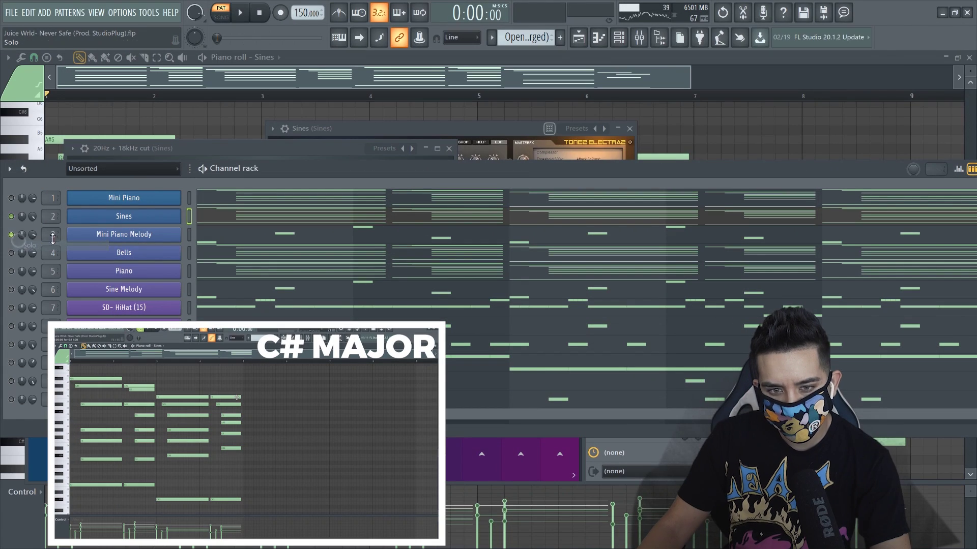
click(94, 238)
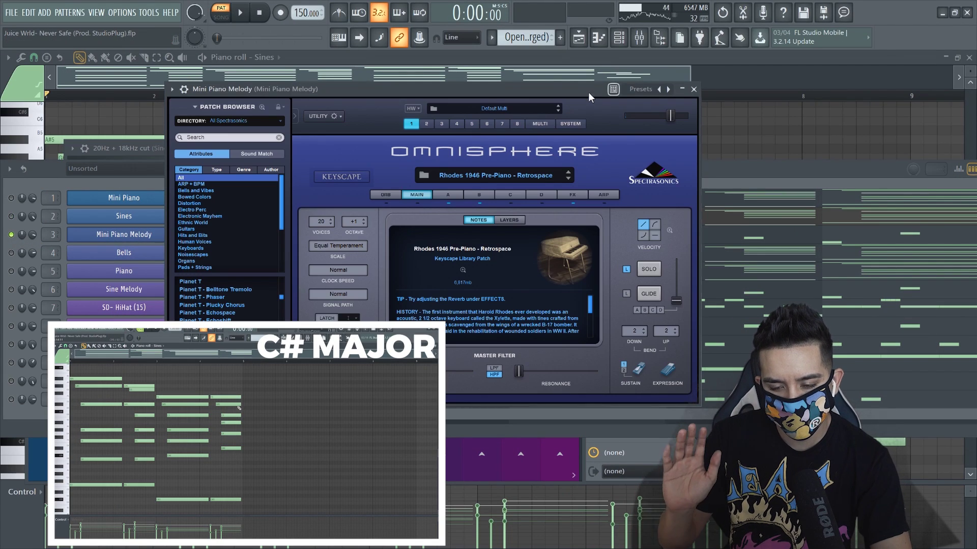
click(638, 41)
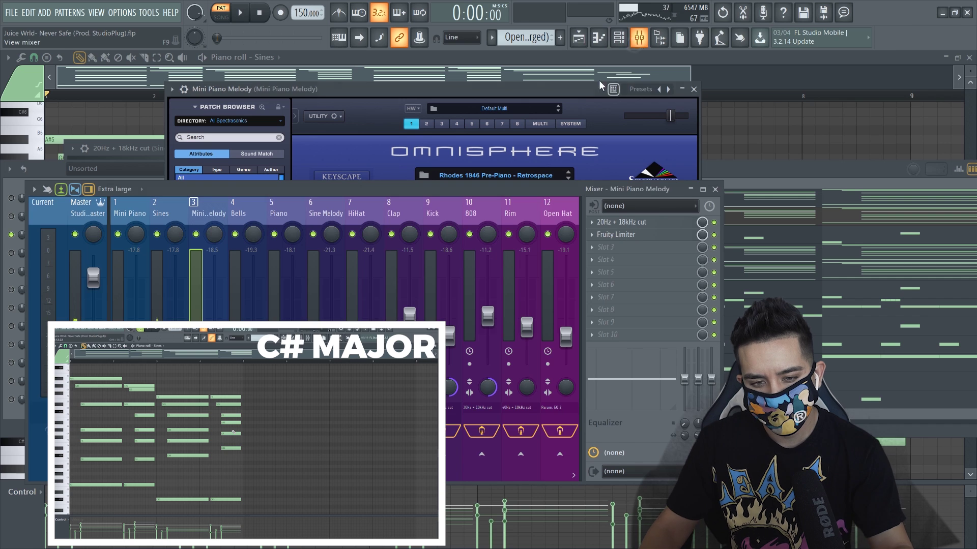
key(space)
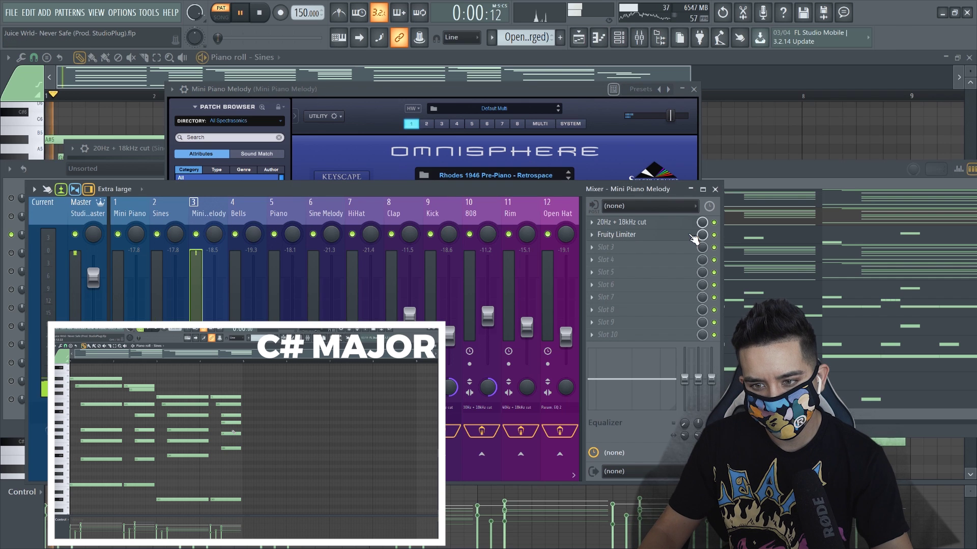
click(657, 224)
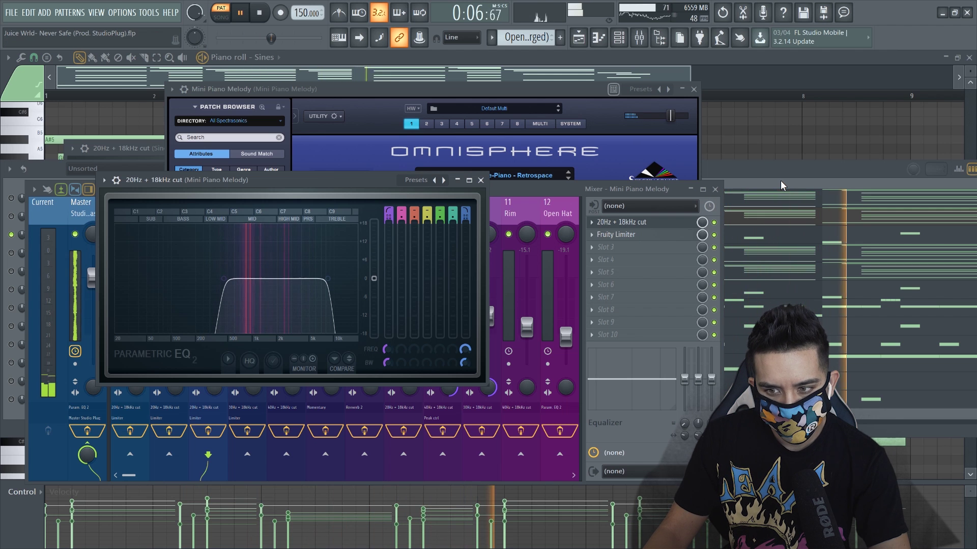
key(F6)
key(space)
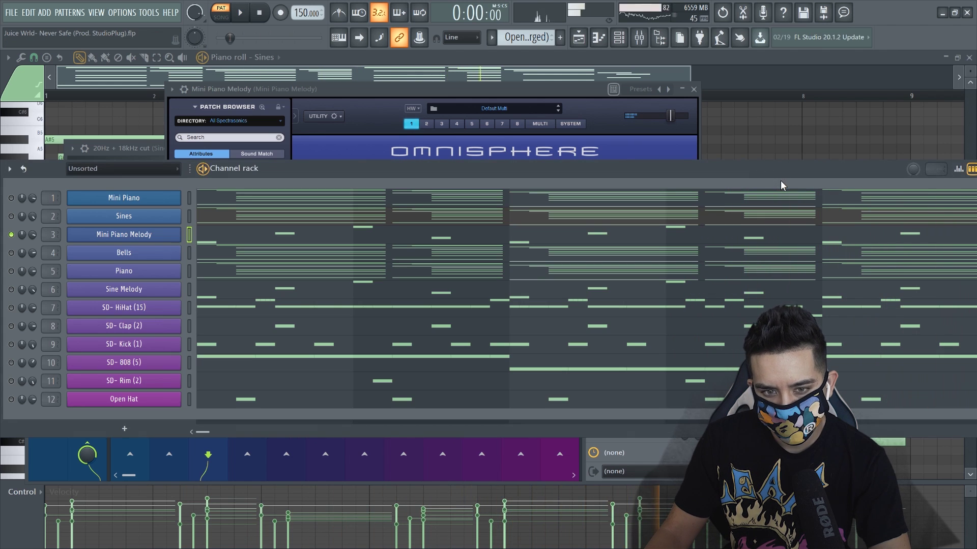
- Copy all the Sines chord notes into the Mini Piano Melody piano roll to compare them with the melody
click(227, 218)
click(225, 217)
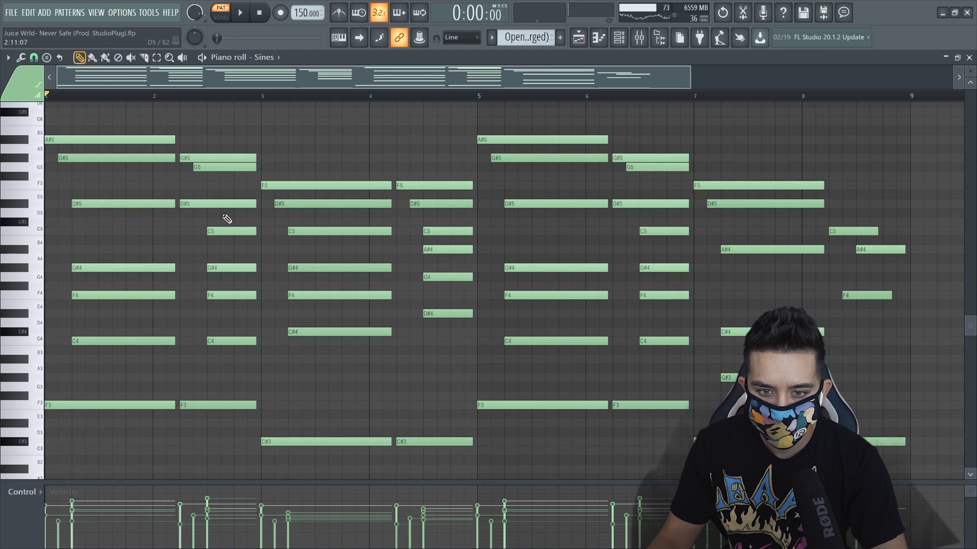
key(ctrl+a)
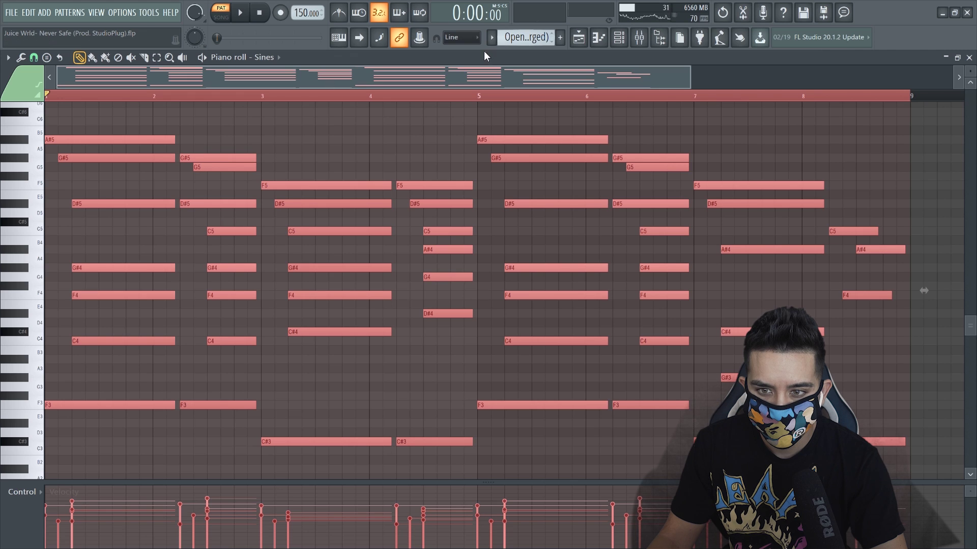
click(279, 57)
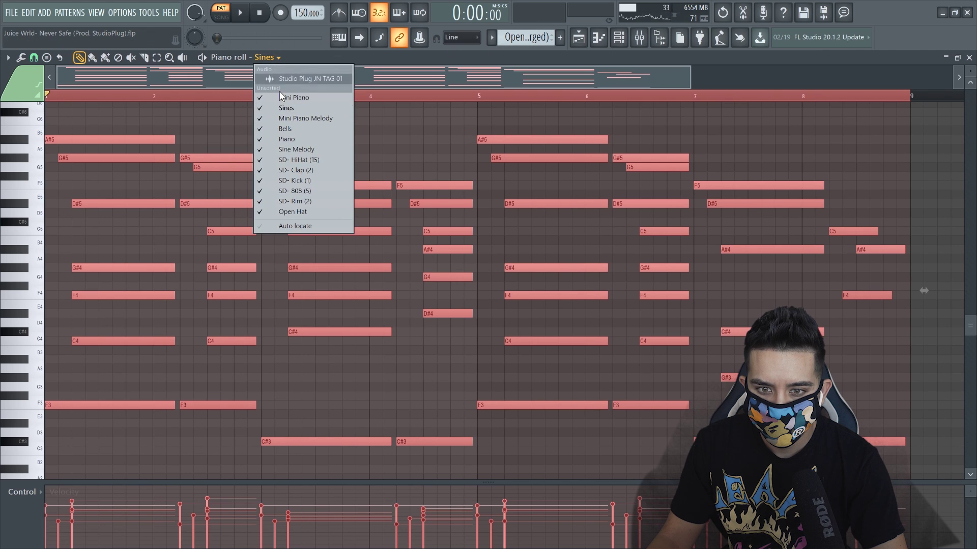
click(290, 118)
key(ctrl+v)
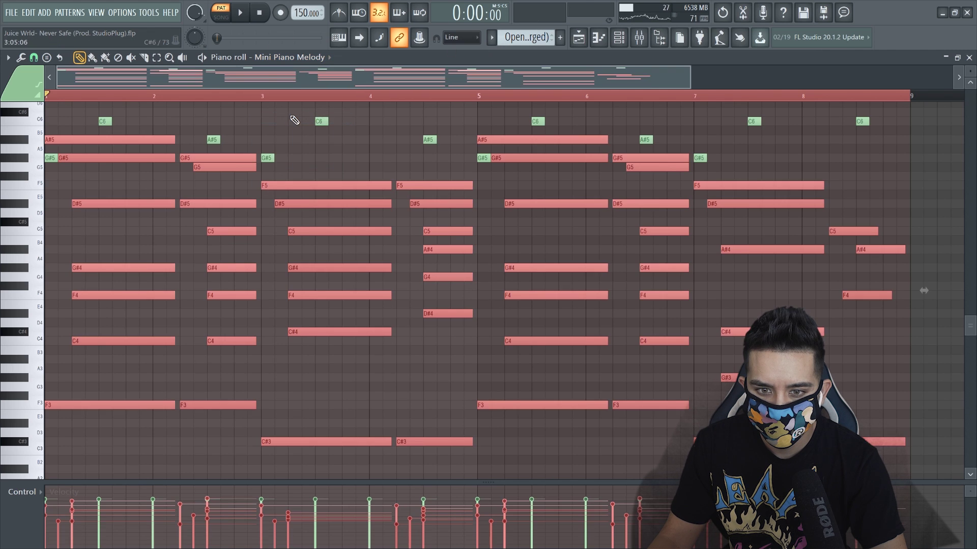
scroll(294, 120, up, 3)
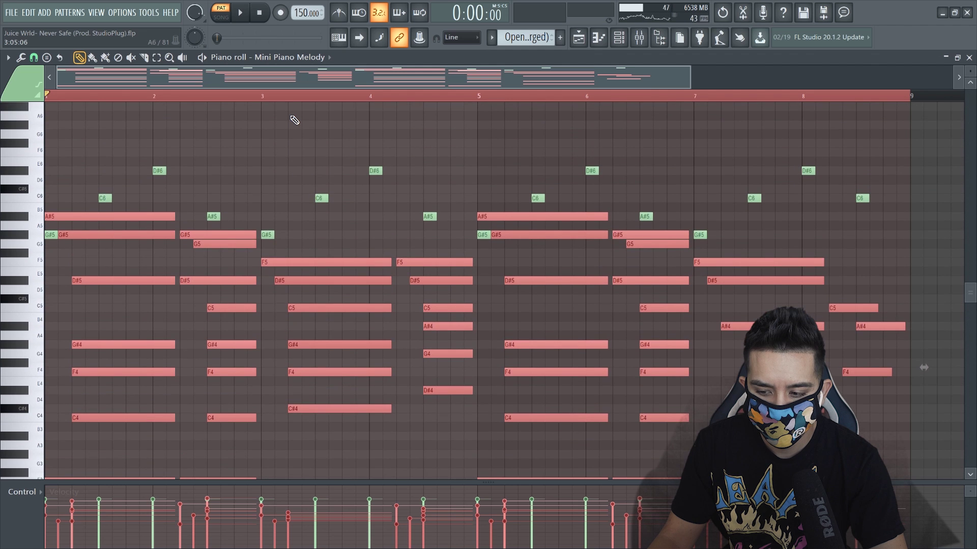
- Shift the pasted chords up an octave and back to compare them with the melody, and delete them
key(ctrl+Up)
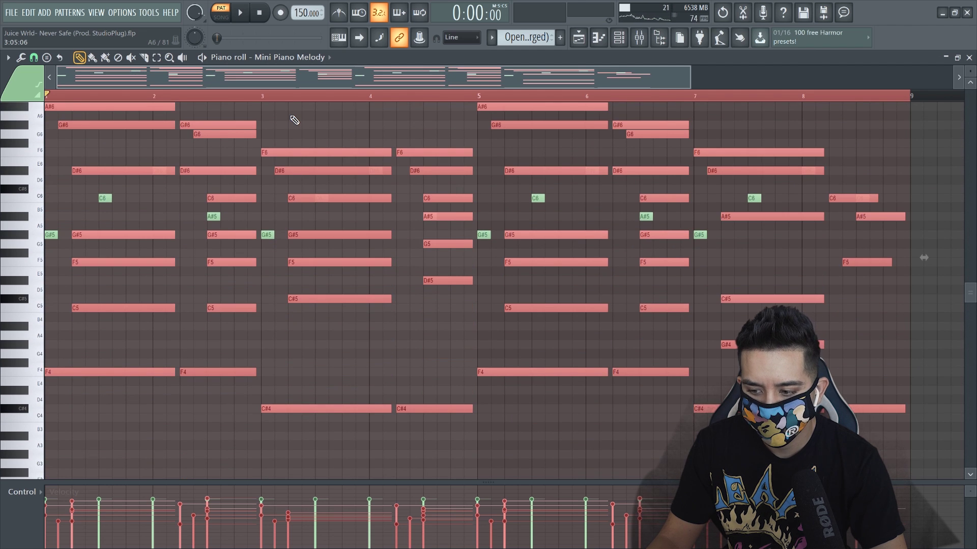
key(ctrl+Down)
key(Delete)
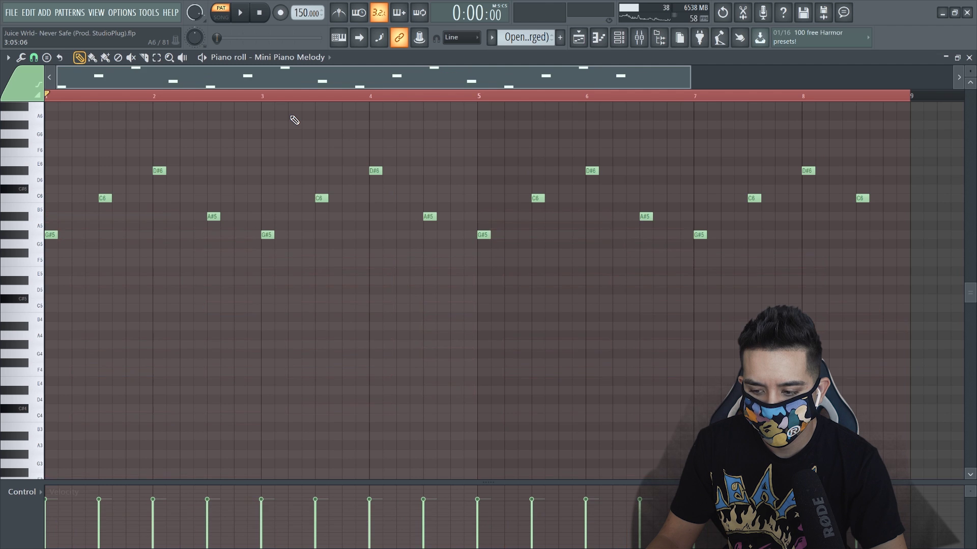
- Solo the Bells channel in the channel rack
key(F6)
right_click(11, 253)
click(25, 259)
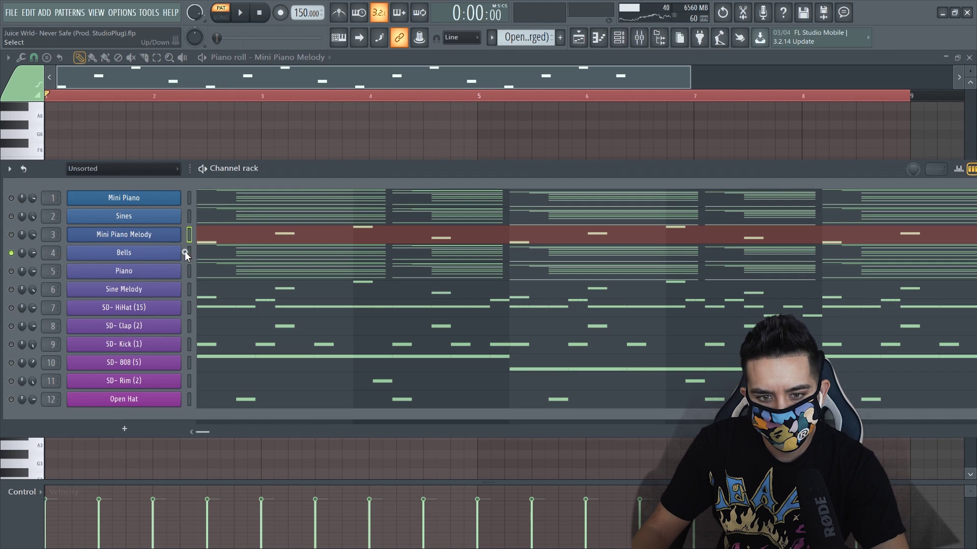
- Open and play the Bells chord notes, and examine the channel's 30Hz + 18kHz cut EQ in the mixer
click(186, 252)
click(228, 261)
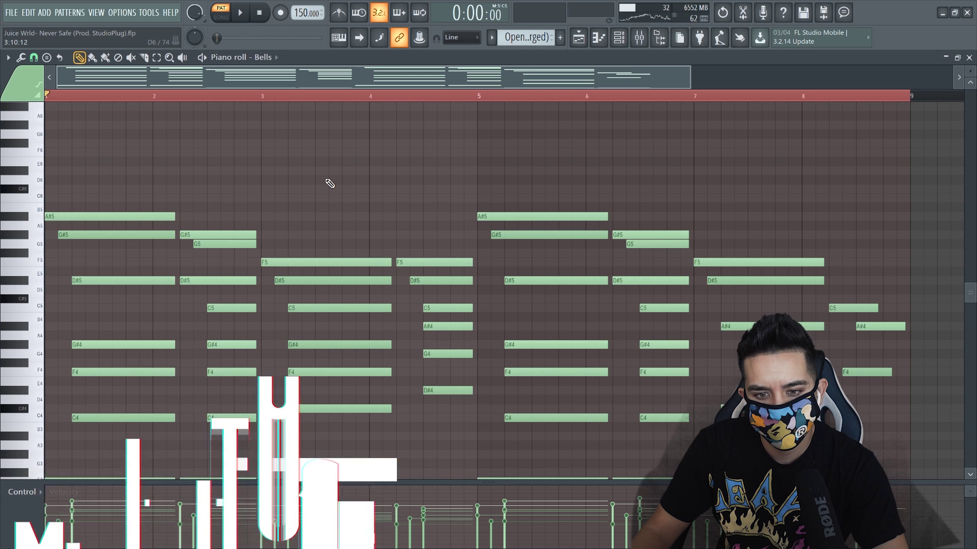
scroll(330, 183, down, 3)
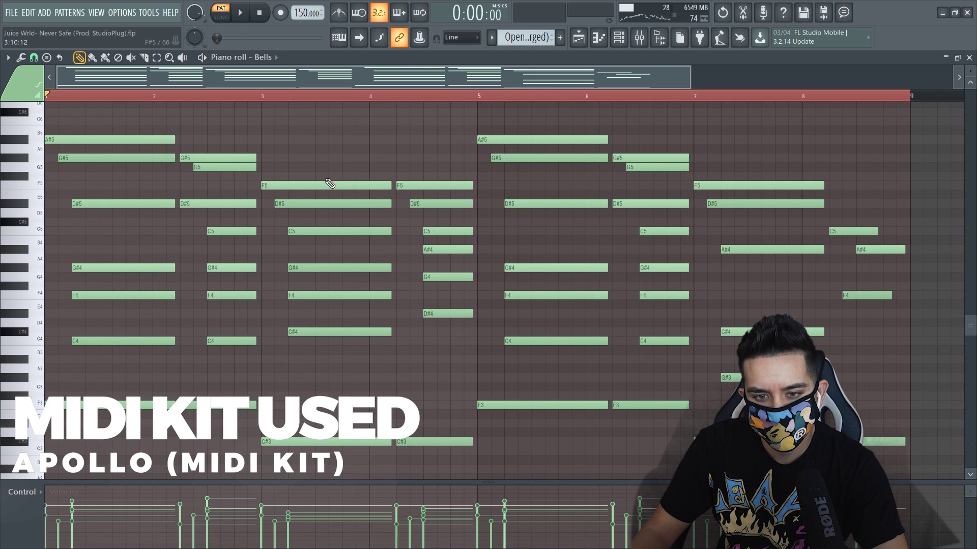
key(space)
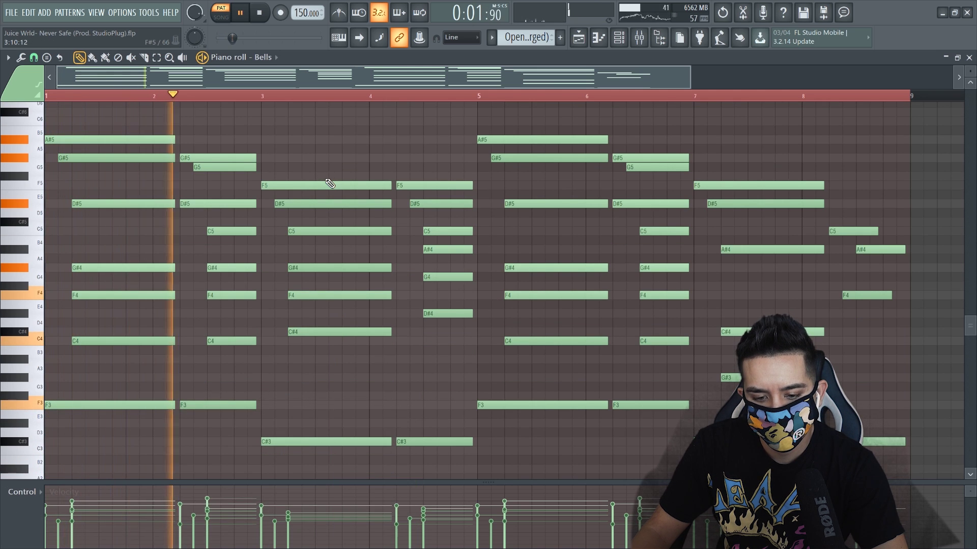
click(639, 37)
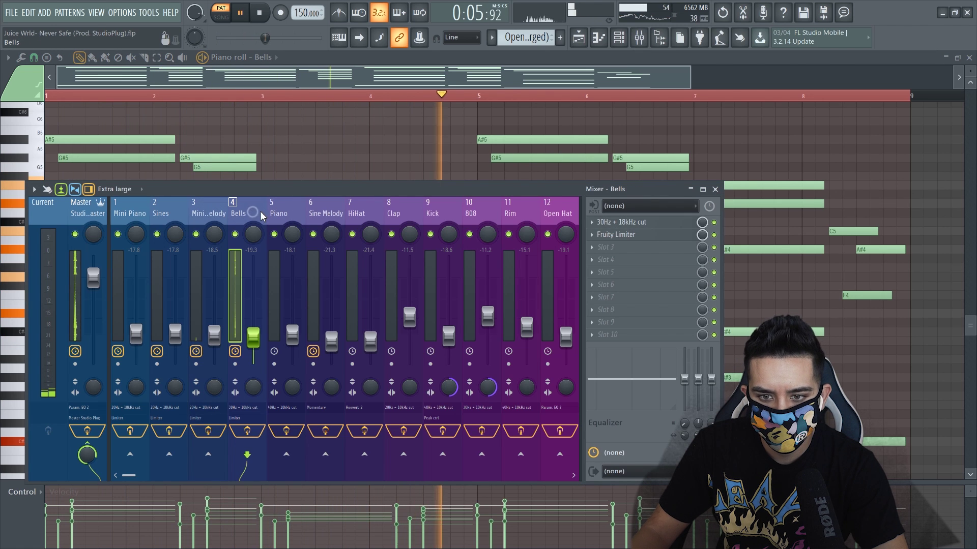
click(618, 223)
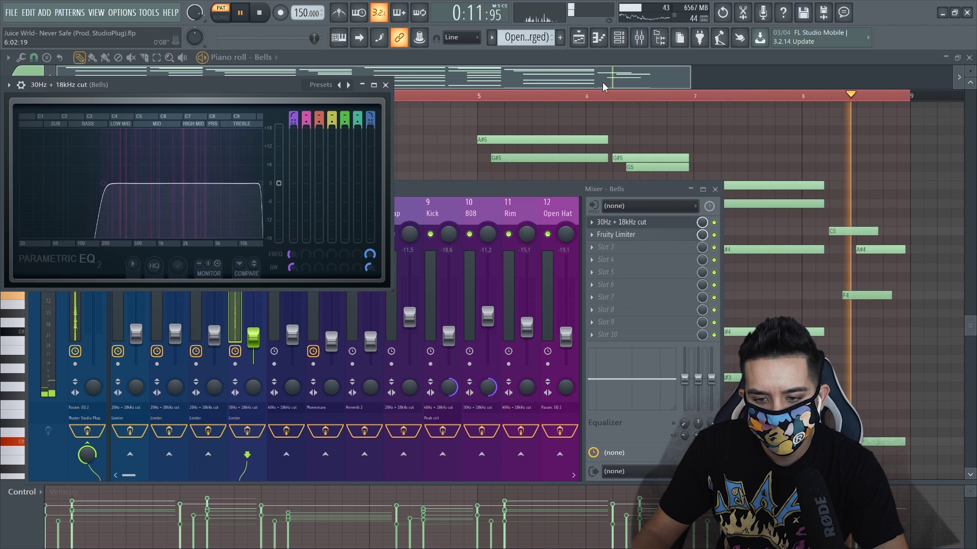
key(space)
key(F12)
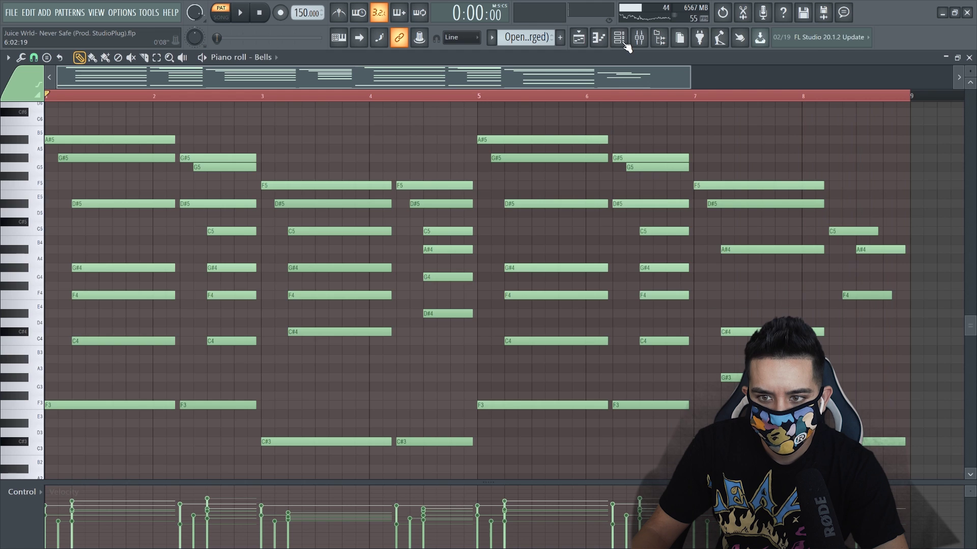
- Open the Piano channel's notes in the piano roll and play them
click(625, 44)
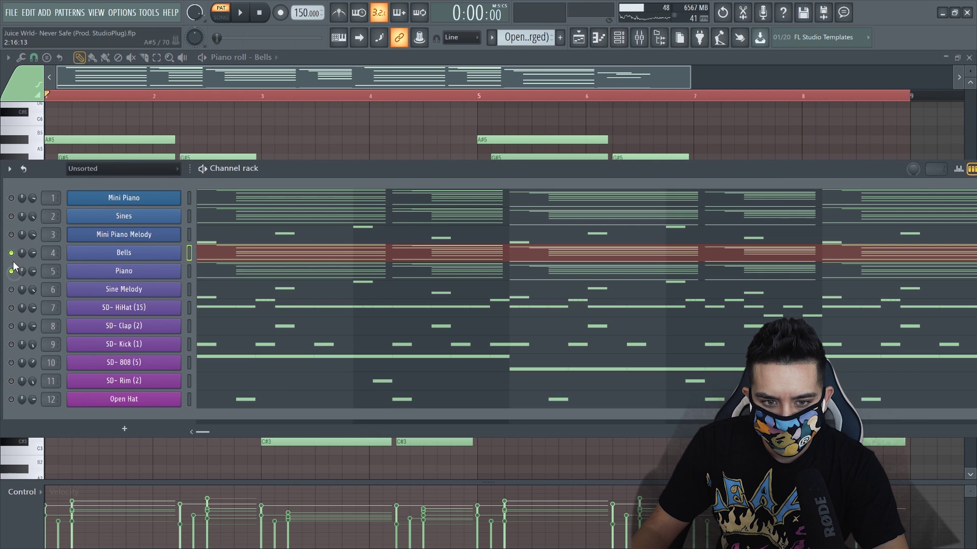
click(214, 276)
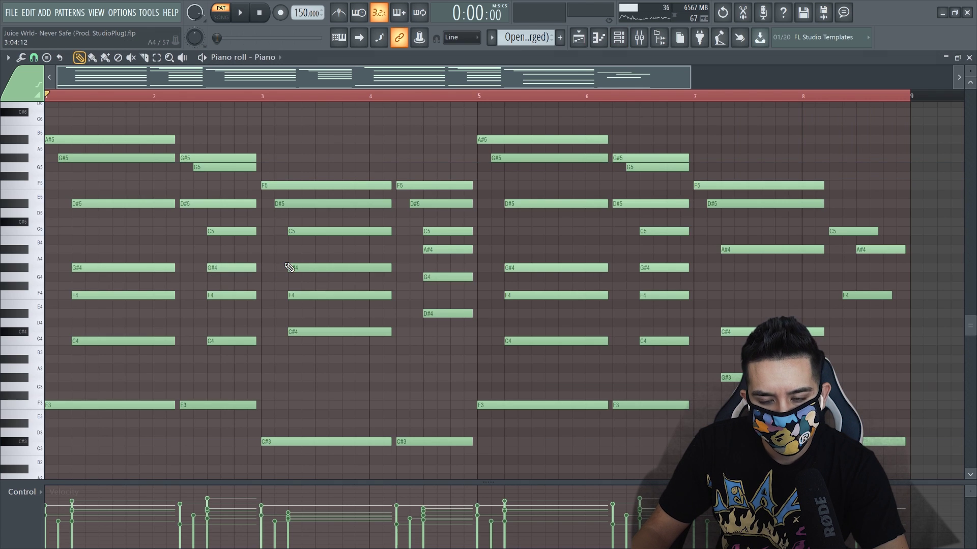
key(space)
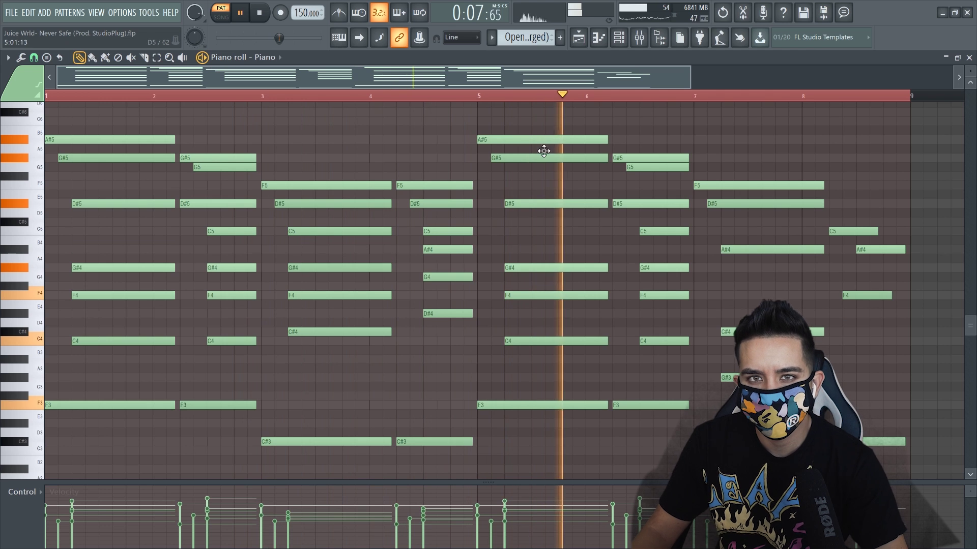
- Play the Piano channel together with Mini Piano Melody and with Bells to hear how they layer
click(620, 38)
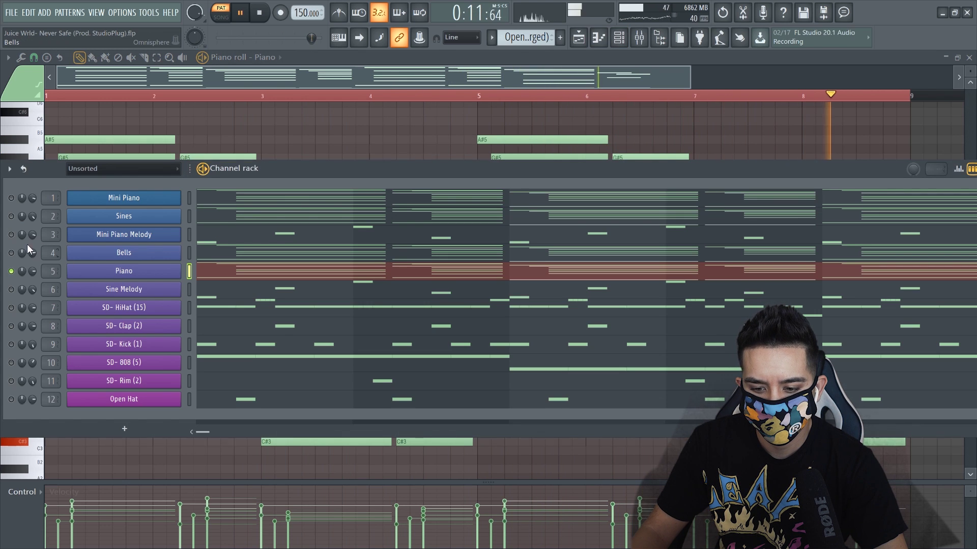
click(12, 235)
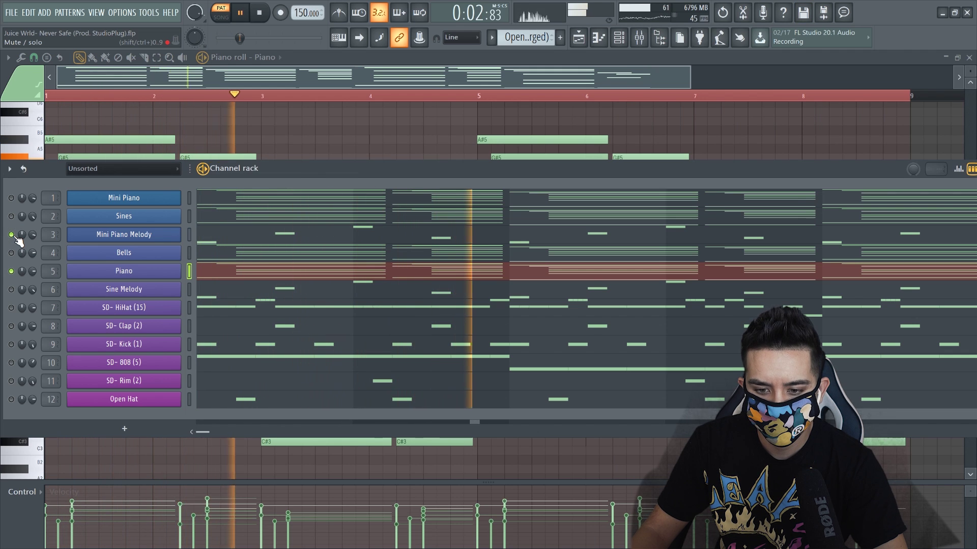
click(11, 235)
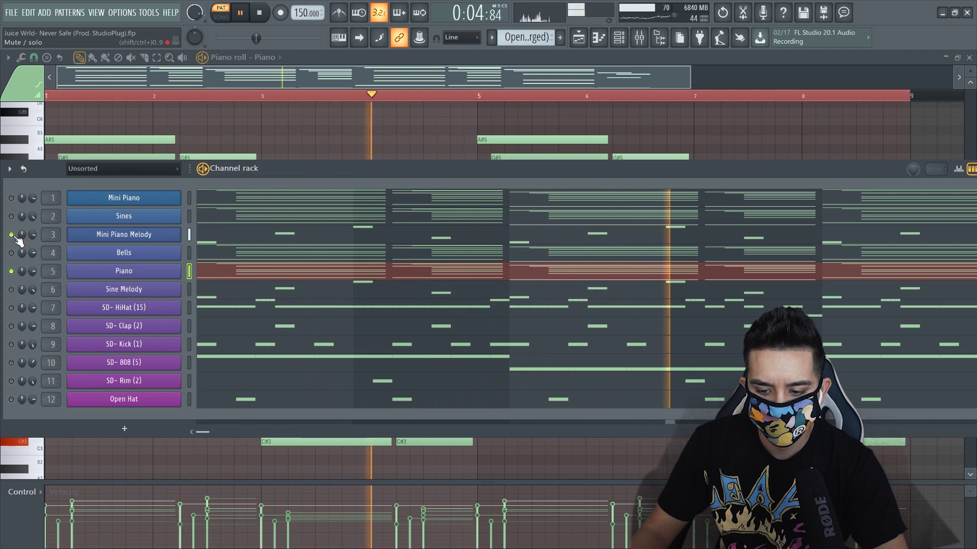
click(12, 253)
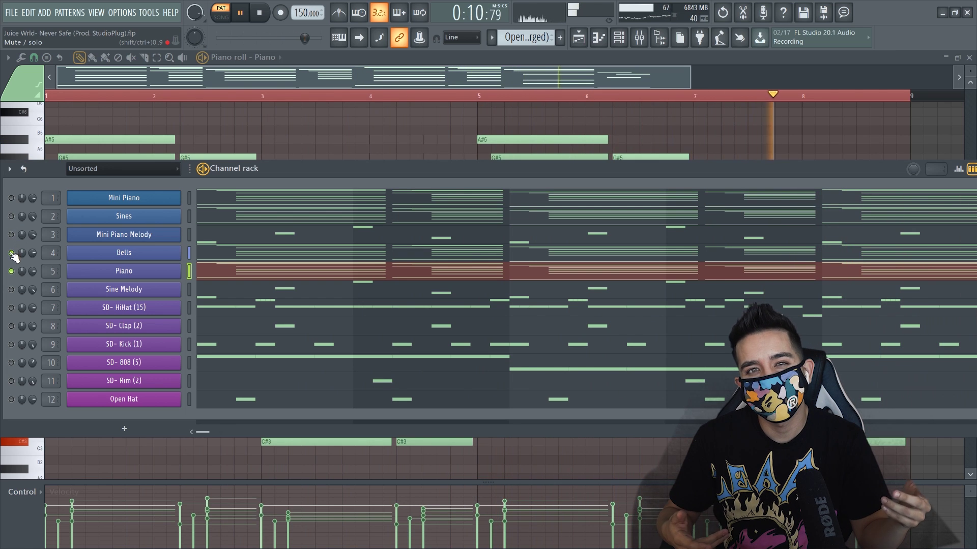
key(space)
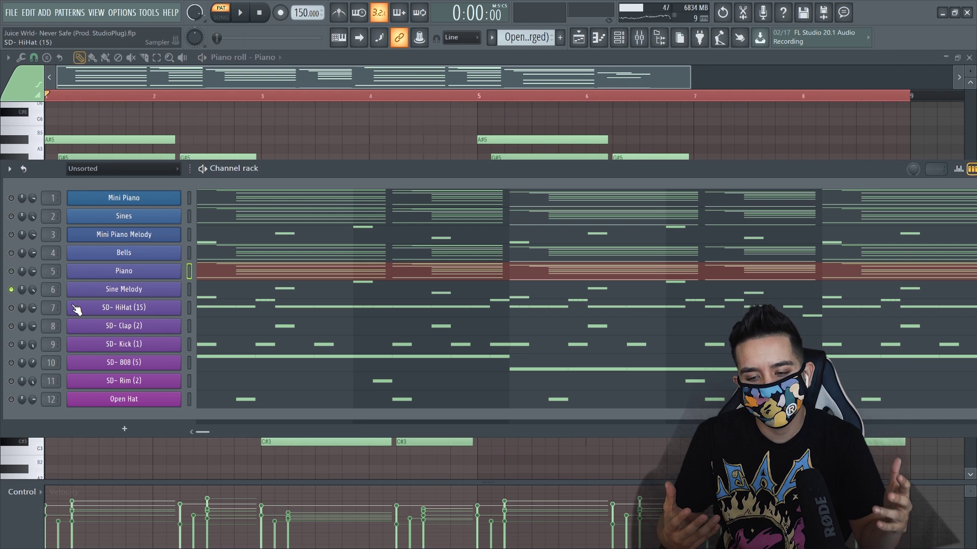
- Open the Sine Melody notes in the piano roll and play them
click(233, 296)
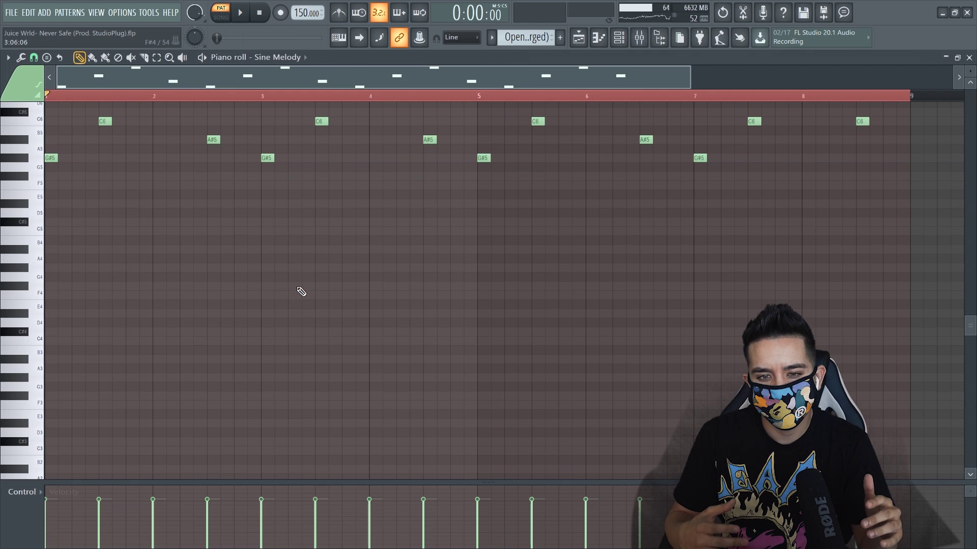
scroll(302, 292, up, 3)
key(space)
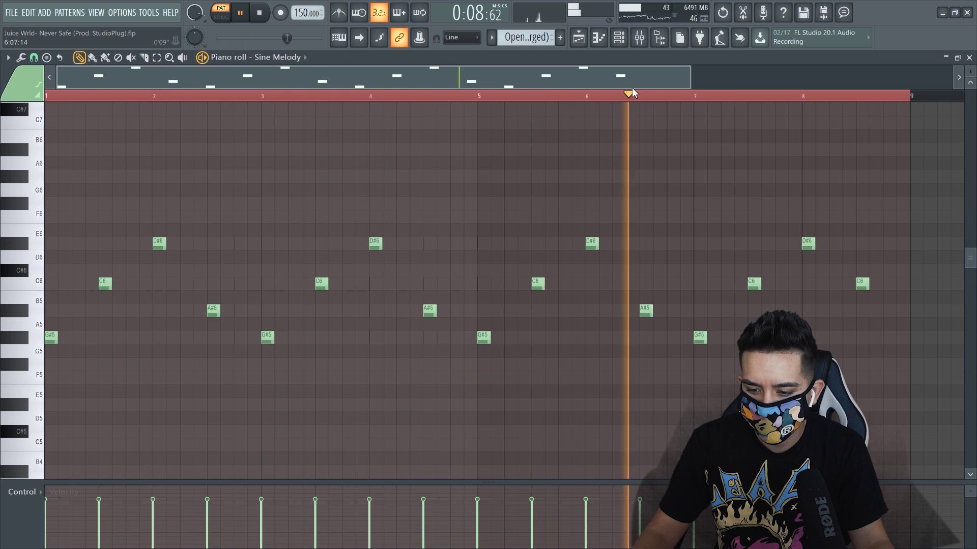
key(space)
- Play Sine Melody while examining the Momentary Gross Beat effect on its mixer track
click(642, 43)
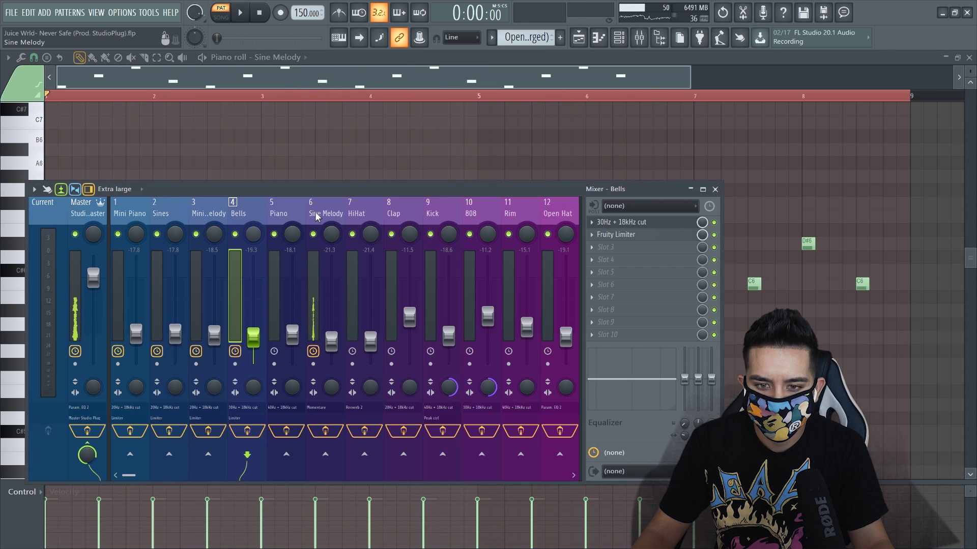
click(316, 217)
key(space)
click(635, 226)
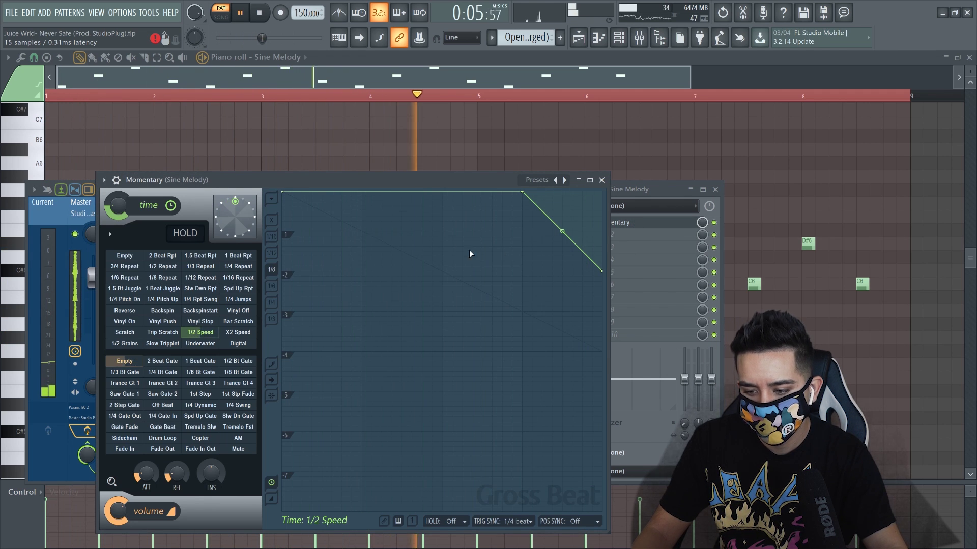
- Try a Gross Beat time mix of 100% on Sine Melody and undo it
mouse_move(118, 206)
mouse_down()
mouse_move(117, 214)
mouse_move(121, 205)
mouse_up()
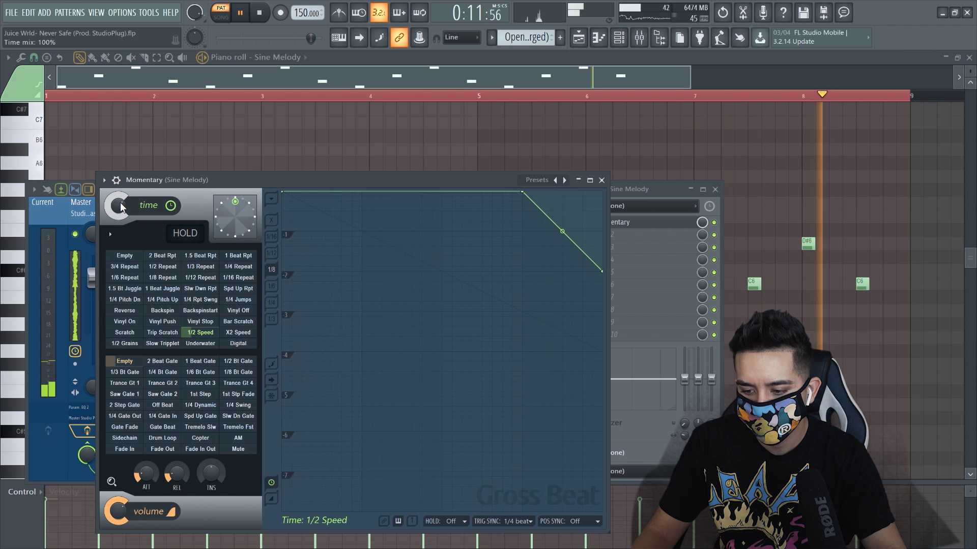
key(space)
key(ctrl+z)
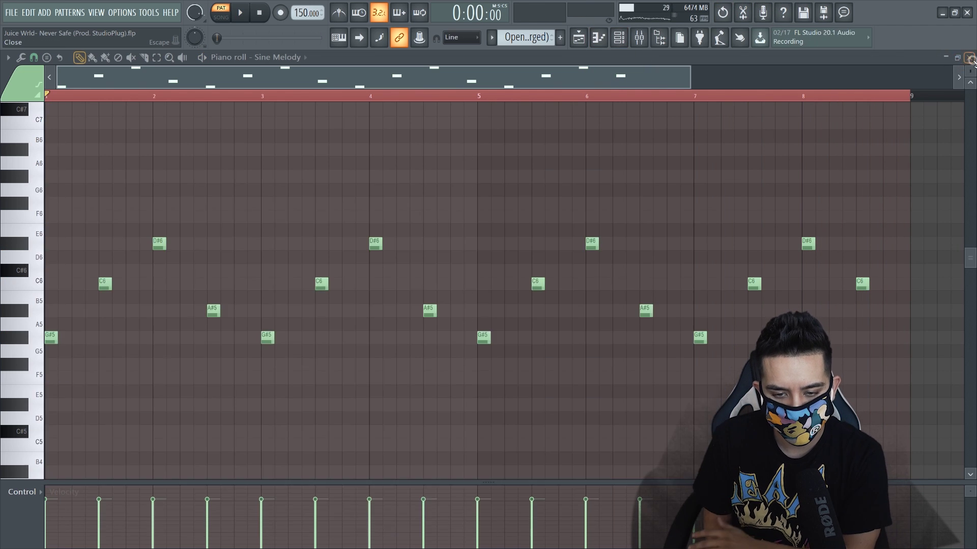
- Close all open windows and play the SD- HiHat (15) notes in the piano roll
click(969, 58)
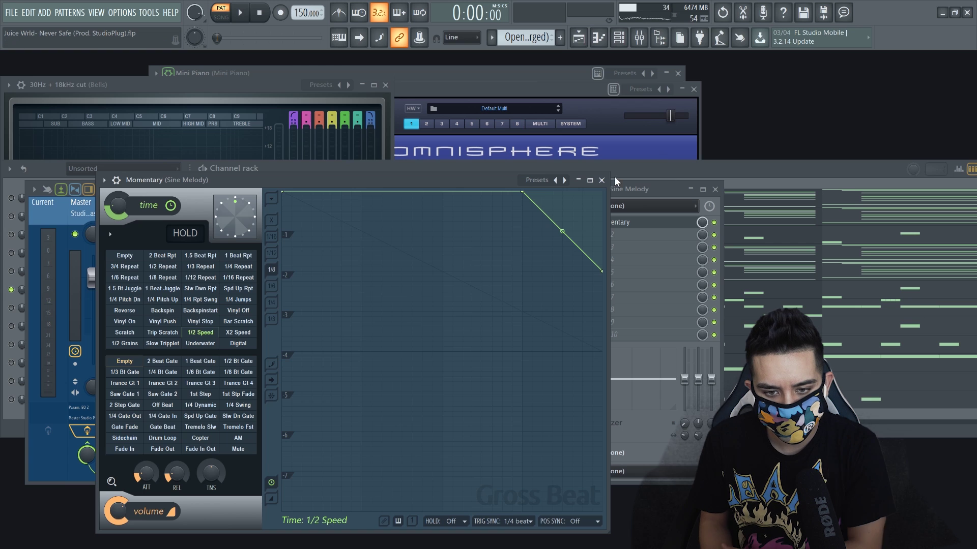
click(99, 13)
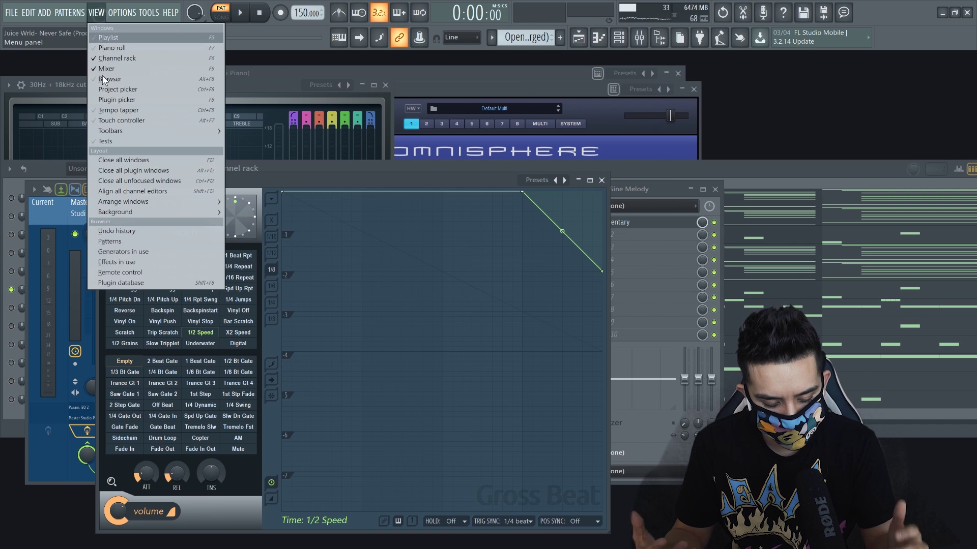
click(145, 161)
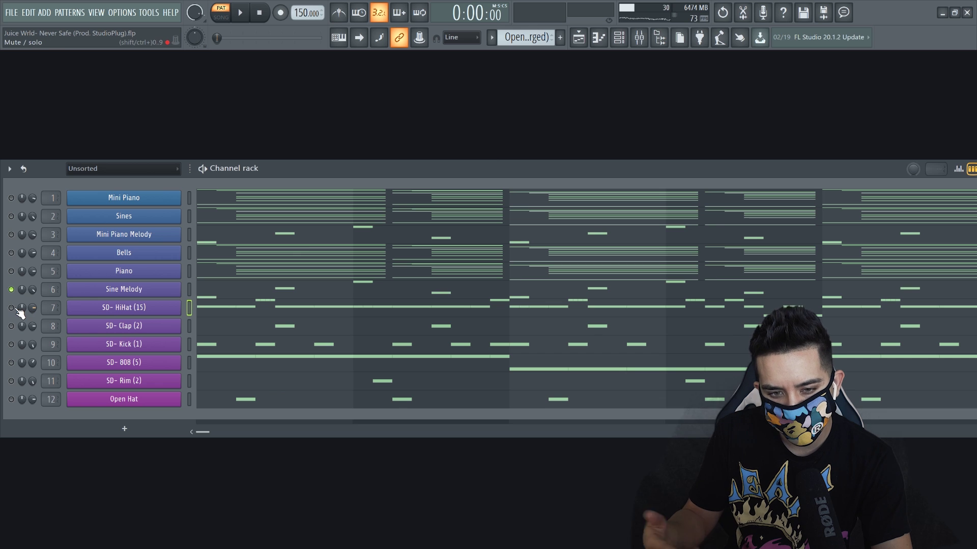
click(208, 314)
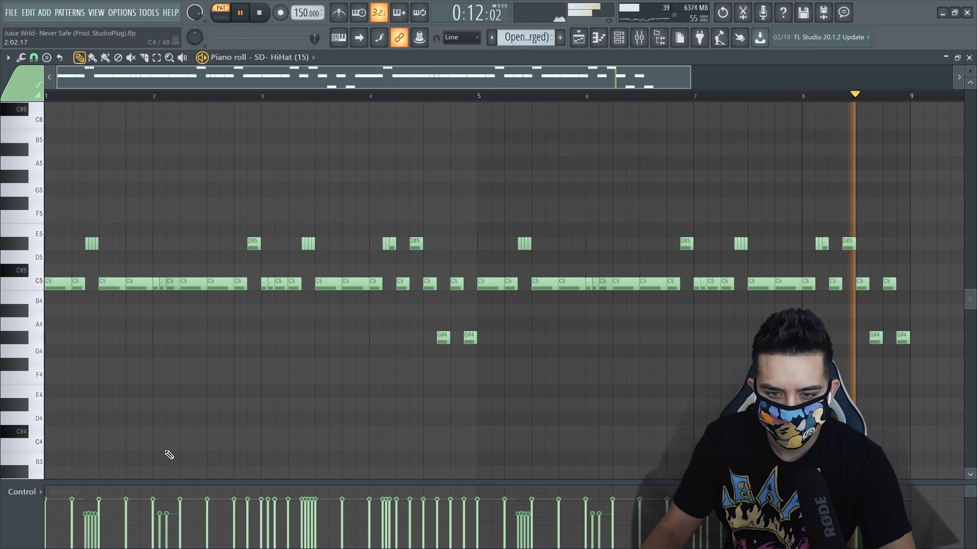
key(space)
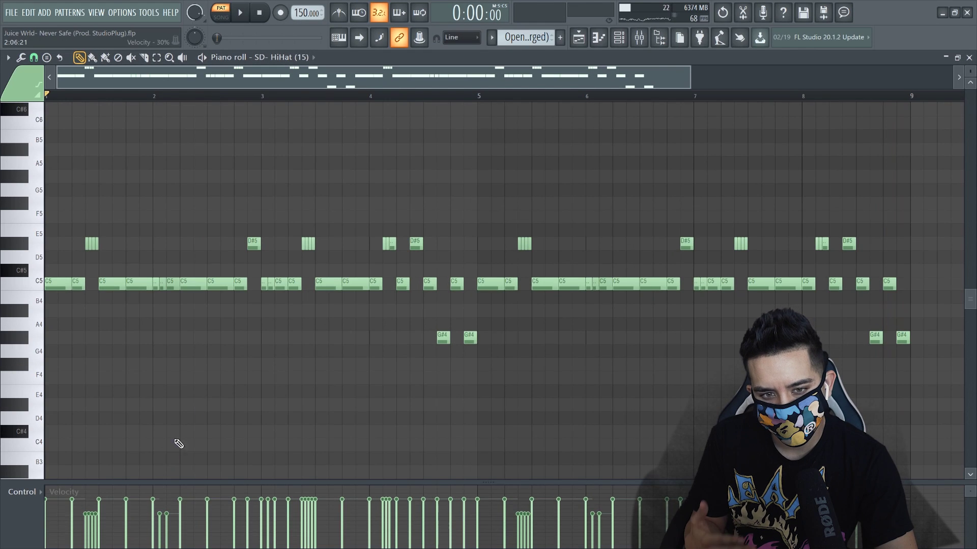
- Cut all the hi-hat notes, set the snap to 1/2 step and paint four C5 notes two beats apart over the first two bars
key(ctrl+x)
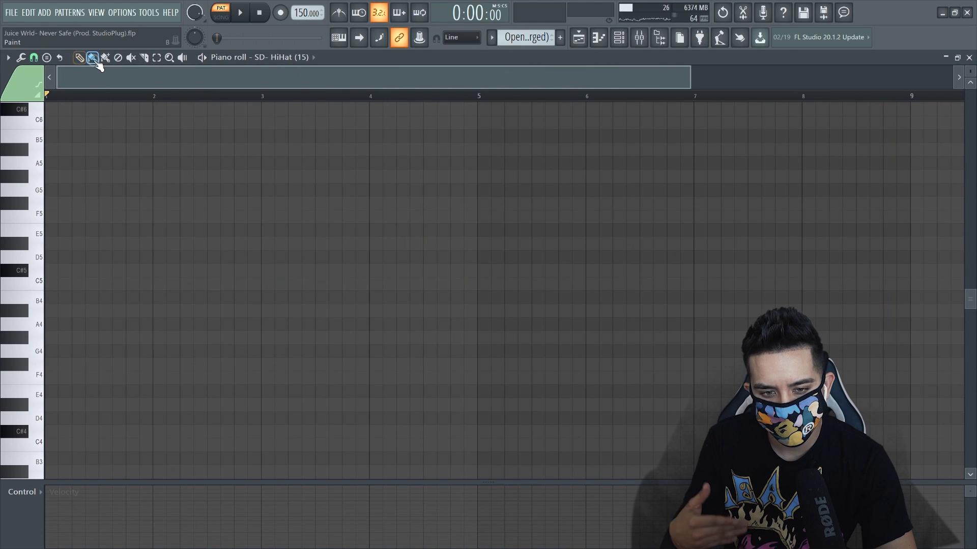
click(34, 57)
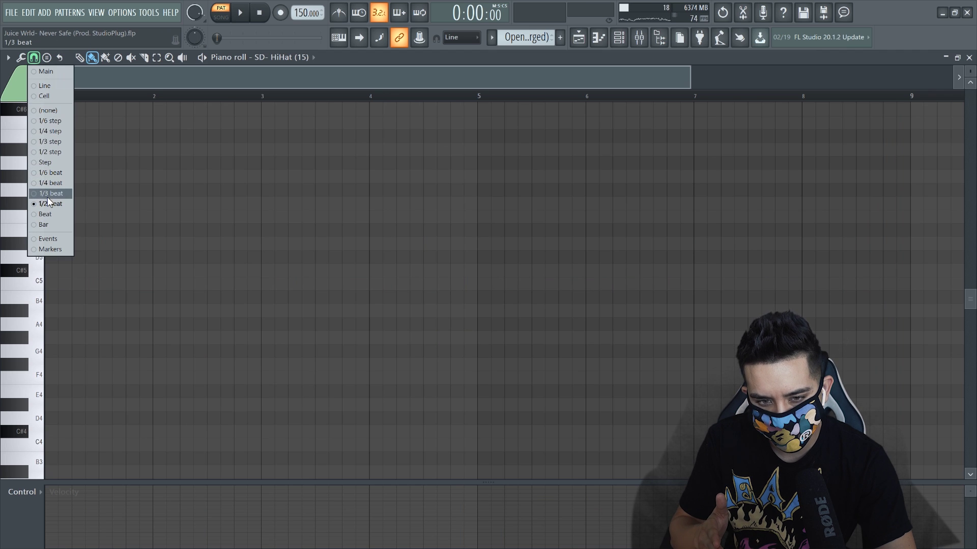
click(57, 152)
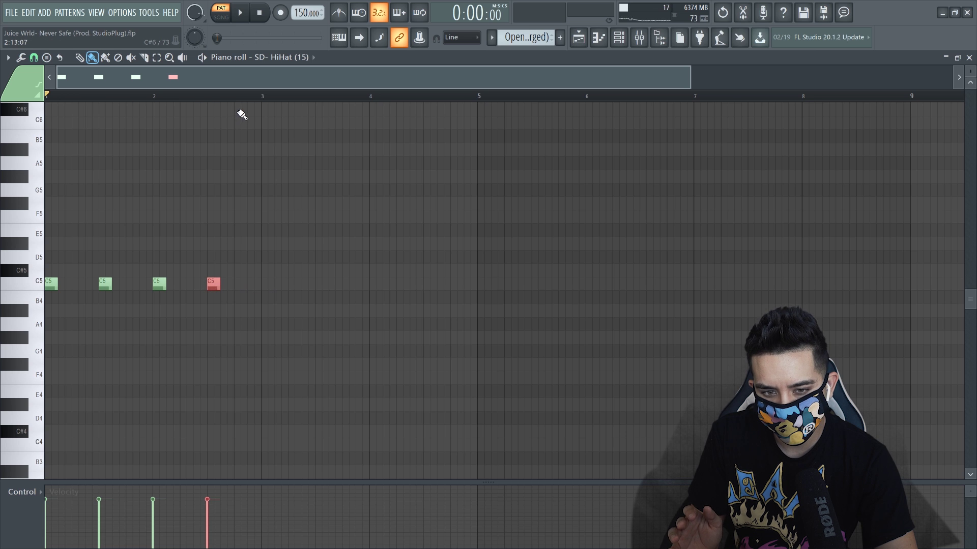
- Select the first two bars of hi-hats and duplicate them to fill all eight bars
drag(168, 106, 5, 106)
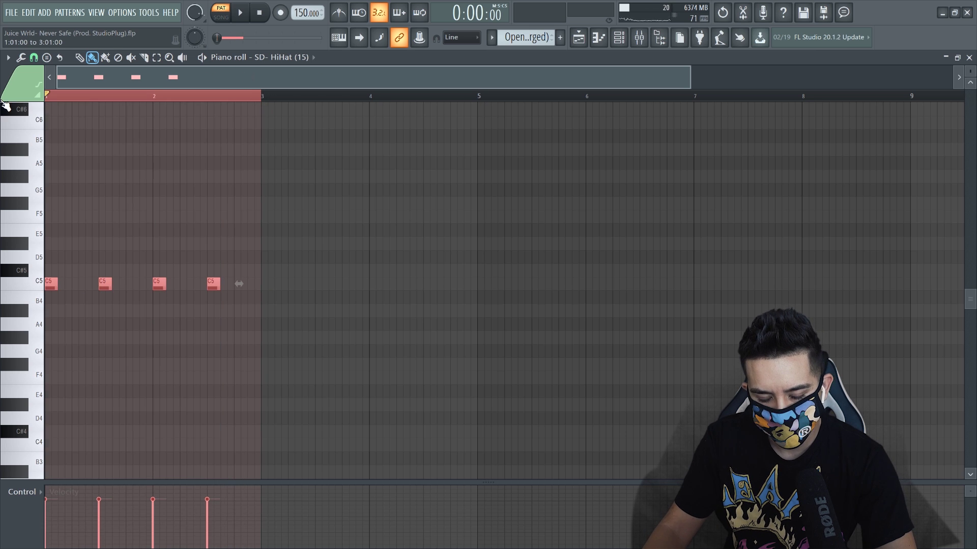
key(ctrl+b)
key(ctrl+b)
key(ctrl+b)
key(ctrl+d)
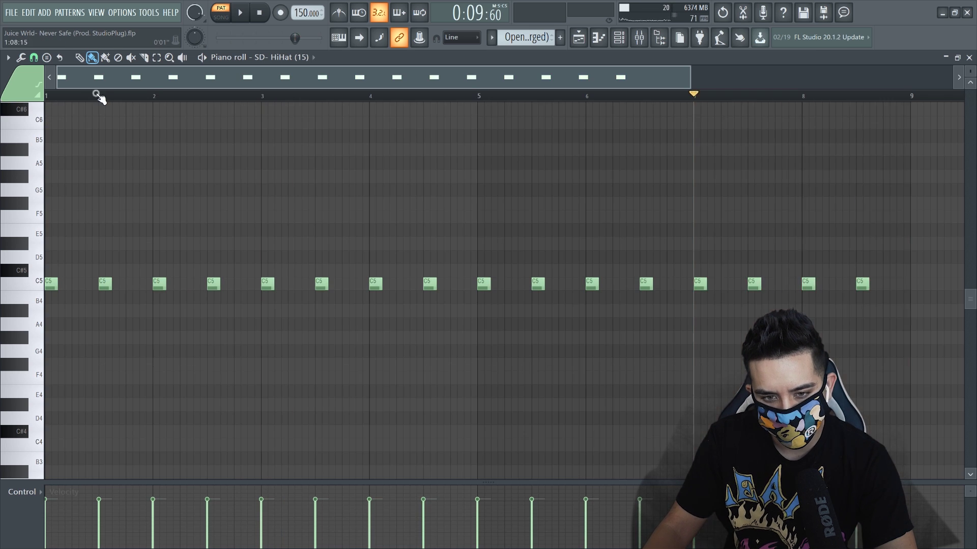
- Duplicate all the C5 hi-hat notes with the copies one beat later, and play the pattern
key(ctrl+a)
drag(51, 284, 77, 285)
key(space)
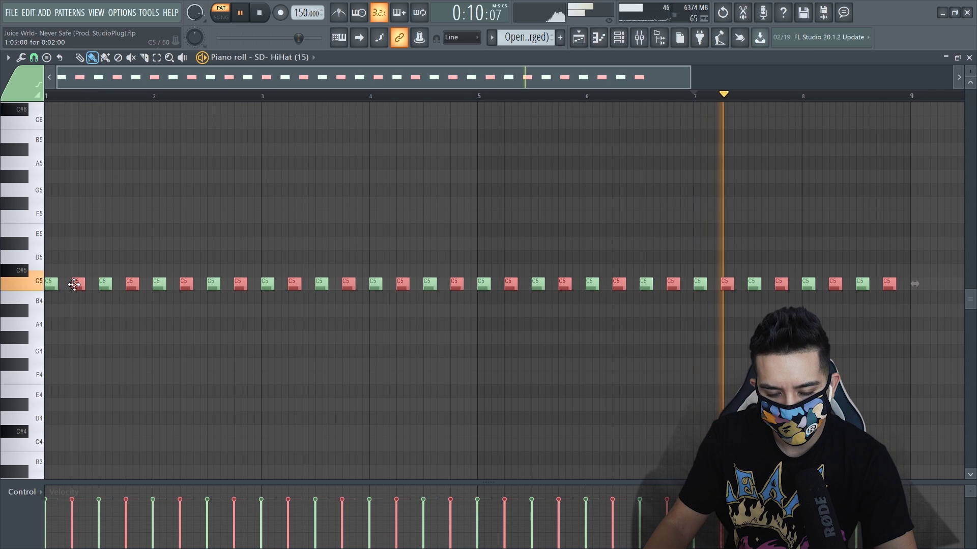
key(space)
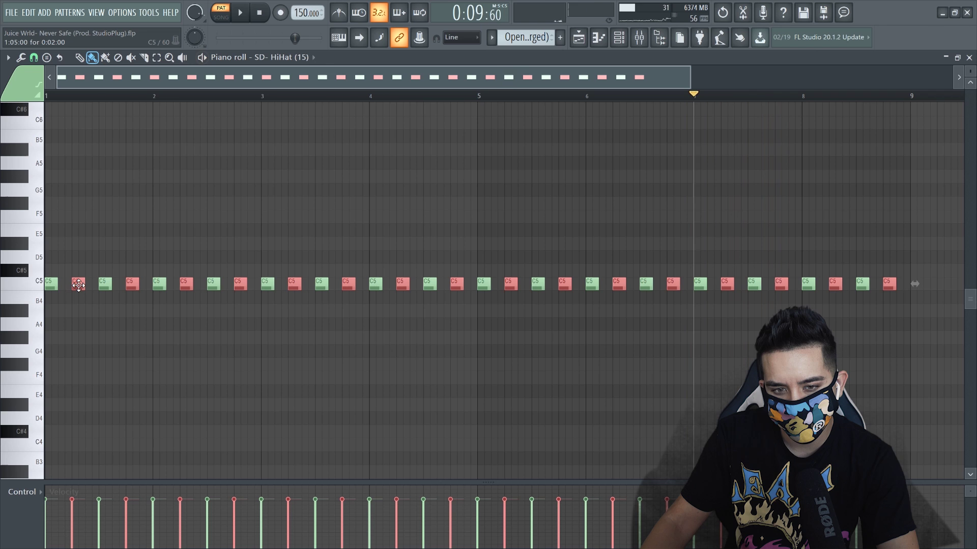
- Raise the third hi-hat note to D5 and chop it into a four-hit roll with the Chopper
key(space)
mouse_move(78, 285)
mouse_down()
mouse_move(114, 269)
mouse_move(104, 284)
mouse_up()
key(space)
key(ctrl+z)
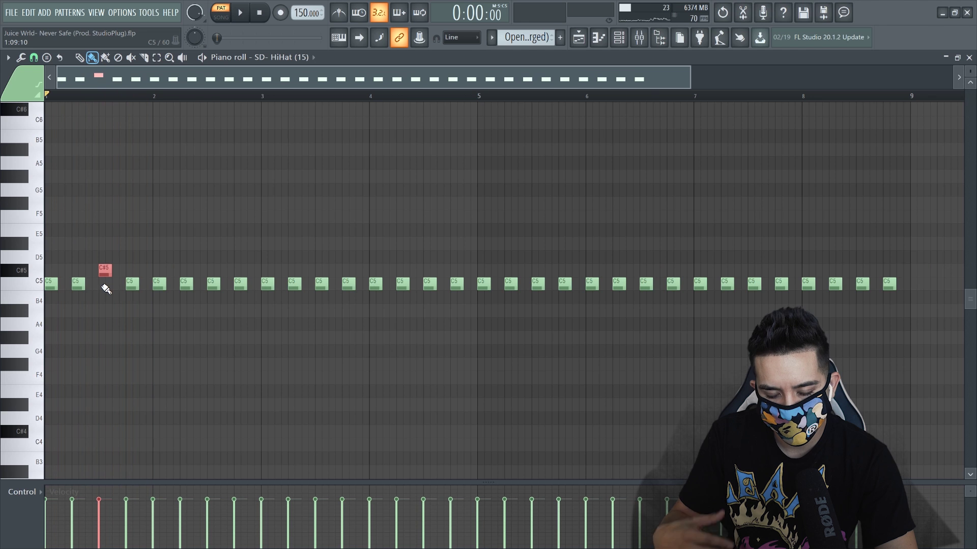
key(alt+u)
key(space)
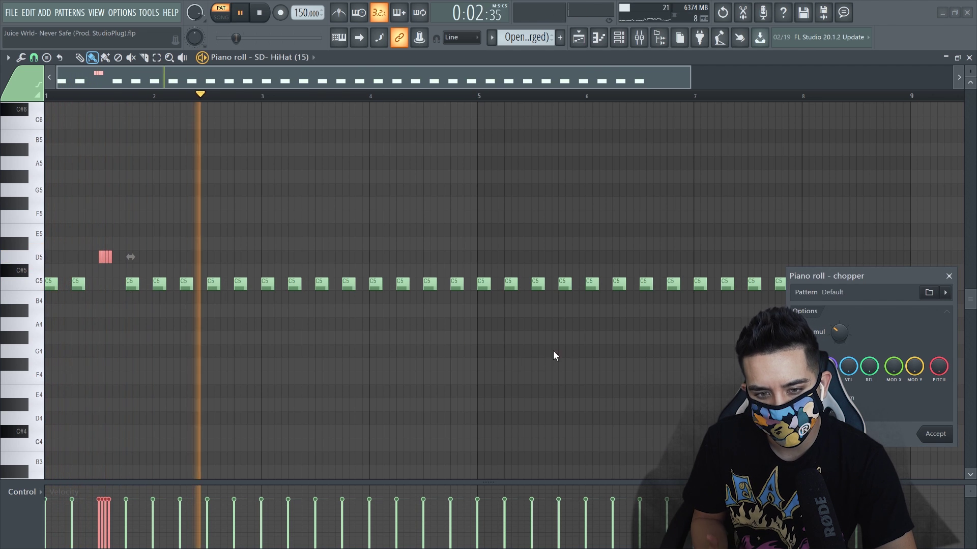
key(space)
click(935, 436)
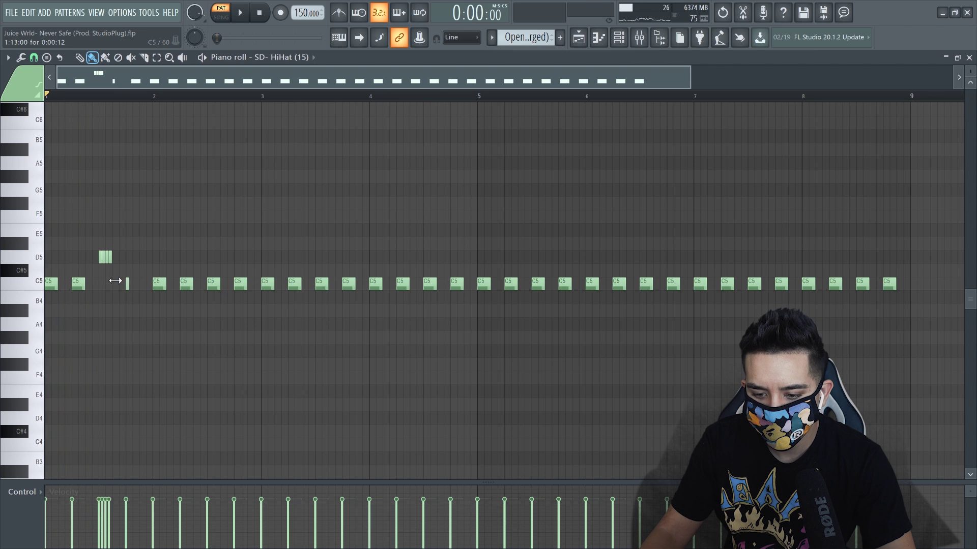
- Play the hi-hat pattern and place a chopped roll on G#4 near the end of bar 2
key(space)
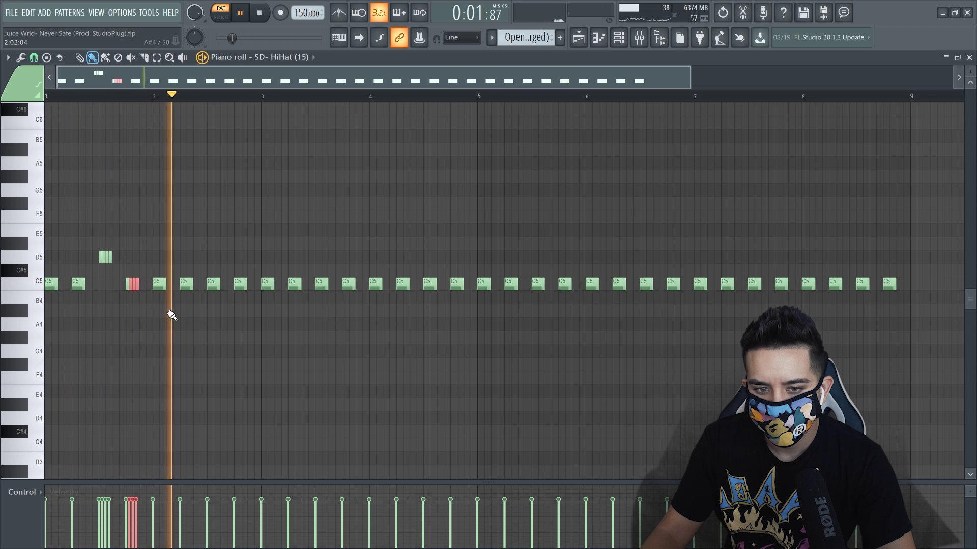
key(space)
click(236, 338)
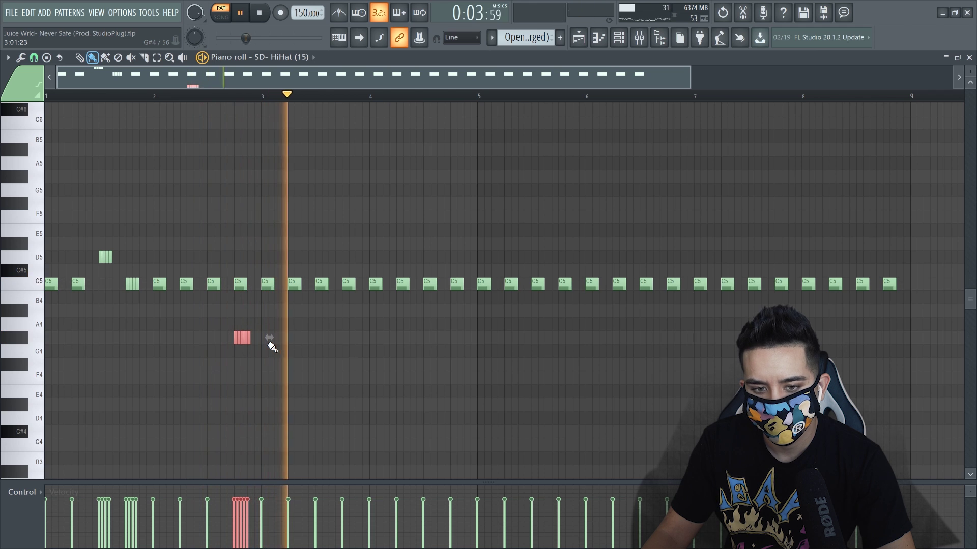
- Undo all the demonstration edits to the hi-hat notes to restore the original pattern
key(ctrl+z)
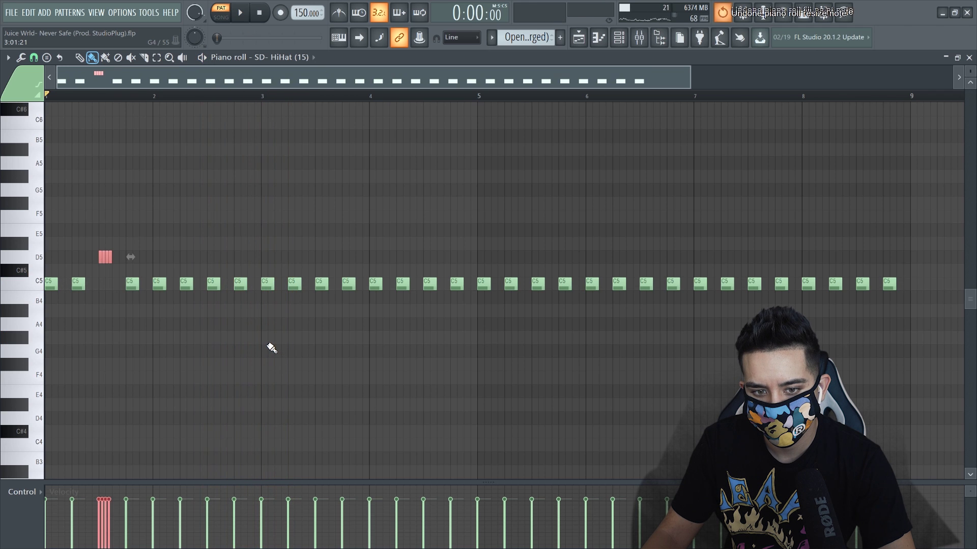
key(ctrl+z)
key(ctrl+z)
key(ctrl+z)
key(ctrl+z)
key(ctrl+z)
key(ctrl+z)
key(ctrl+z)
key(ctrl+z)
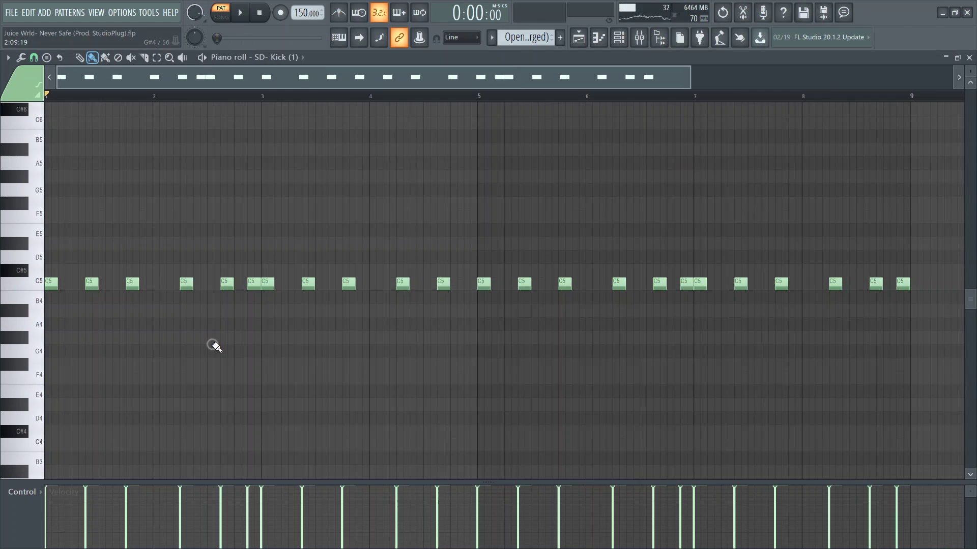
- Play the pattern with the kick notes in view and open the Fruity peak controller on the mixer's Kick track
key(space)
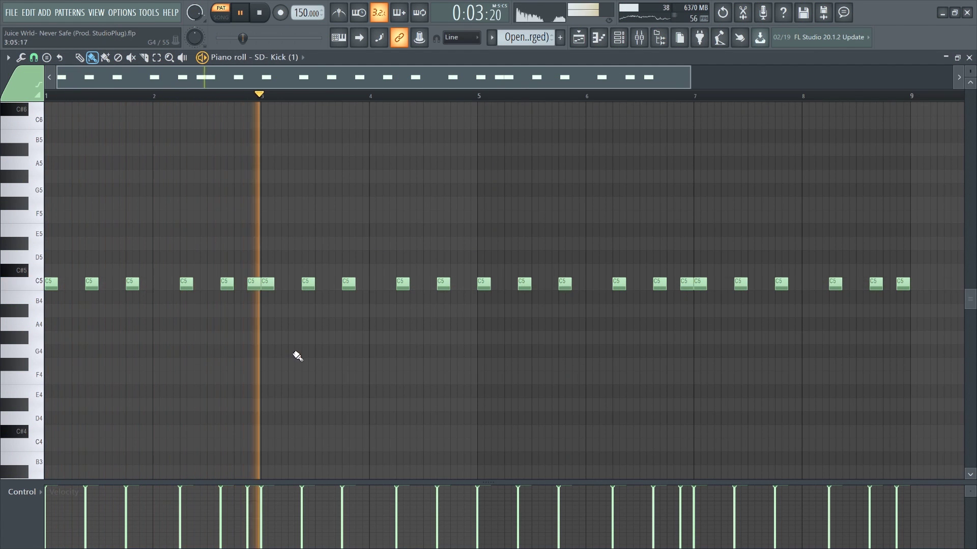
click(639, 39)
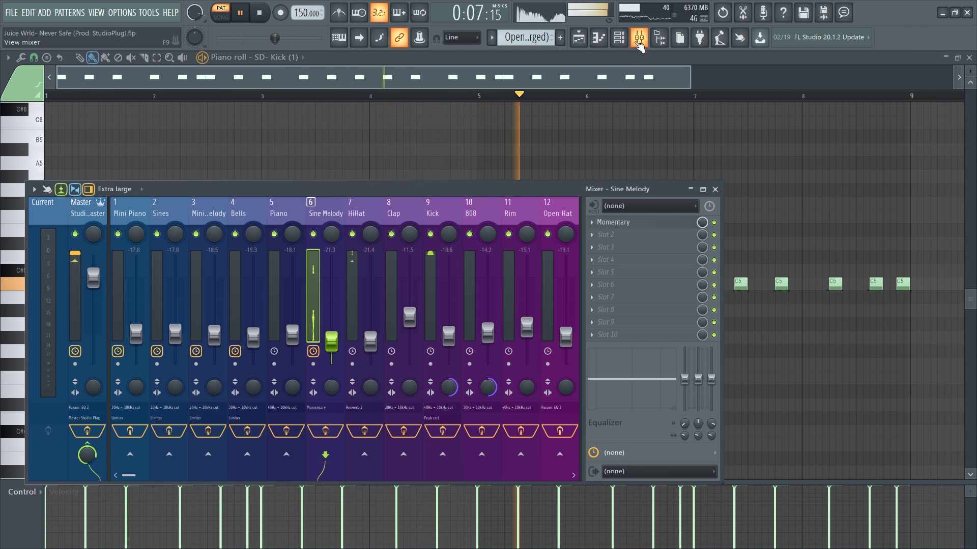
click(446, 210)
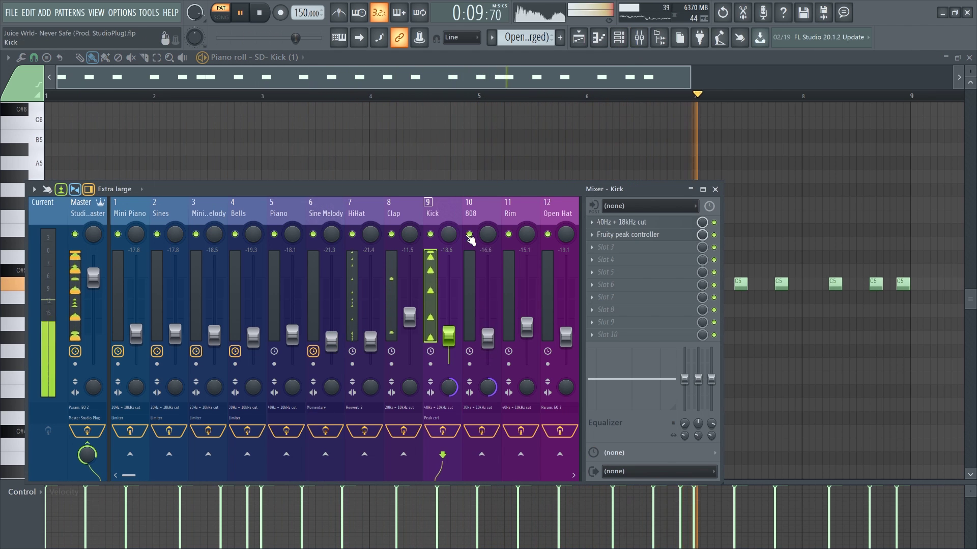
click(365, 217)
click(393, 211)
click(433, 211)
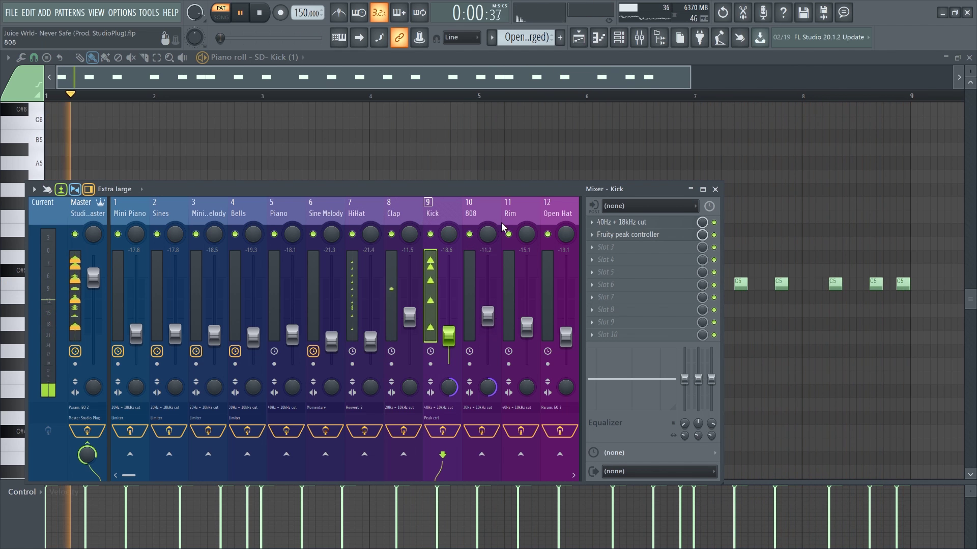
click(618, 235)
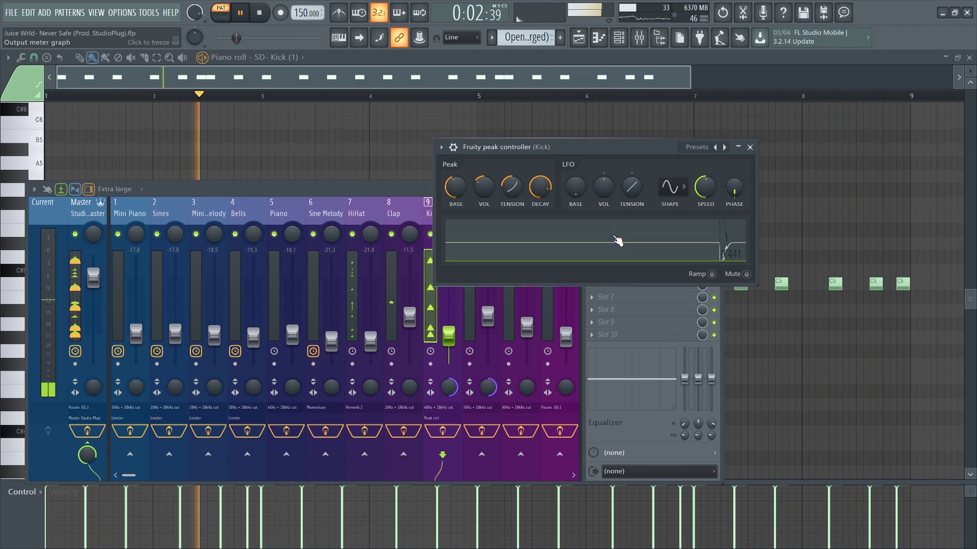
drag(598, 143, 701, 115)
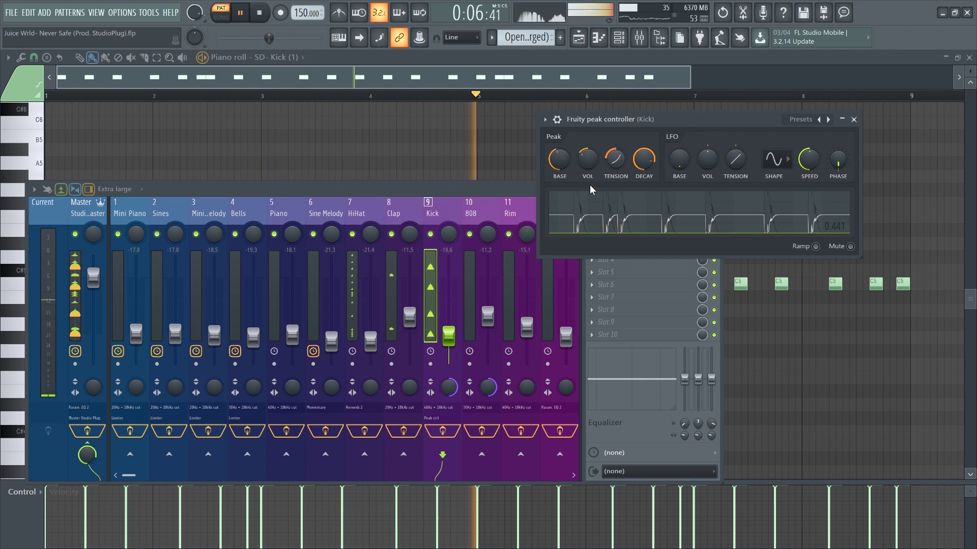
- Inspect the controller link of the 808 track's volume fader and its internal controller choices, close the settings and briefly play the pattern
key(space)
right_click(493, 324)
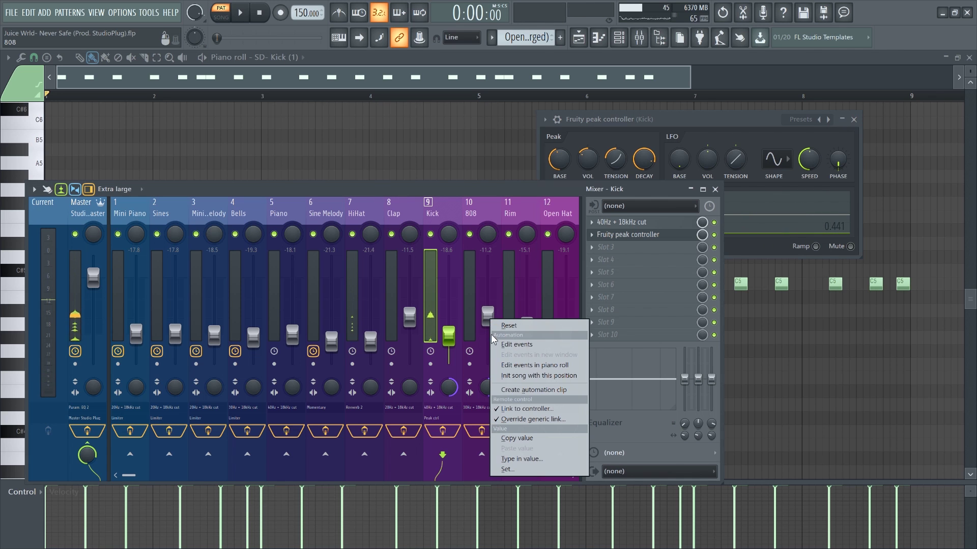
click(504, 409)
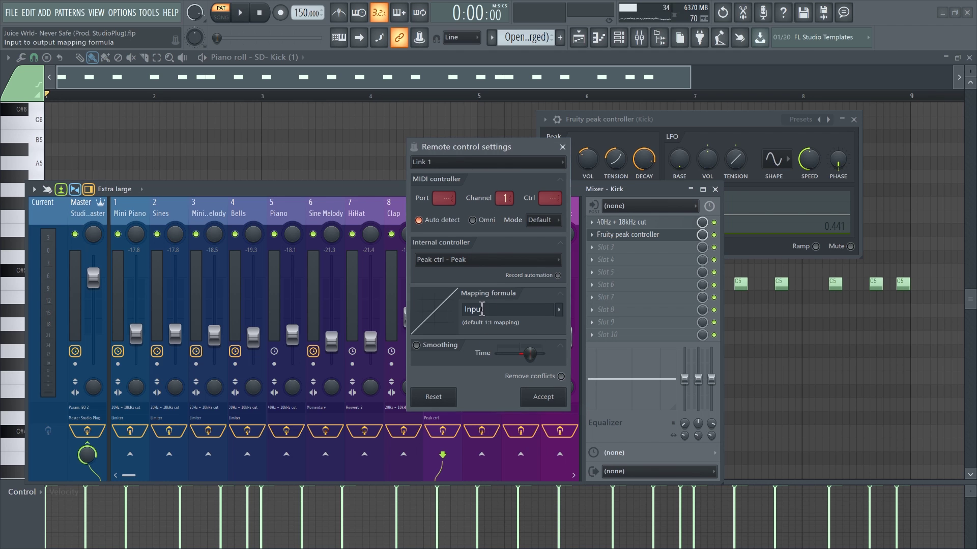
click(462, 259)
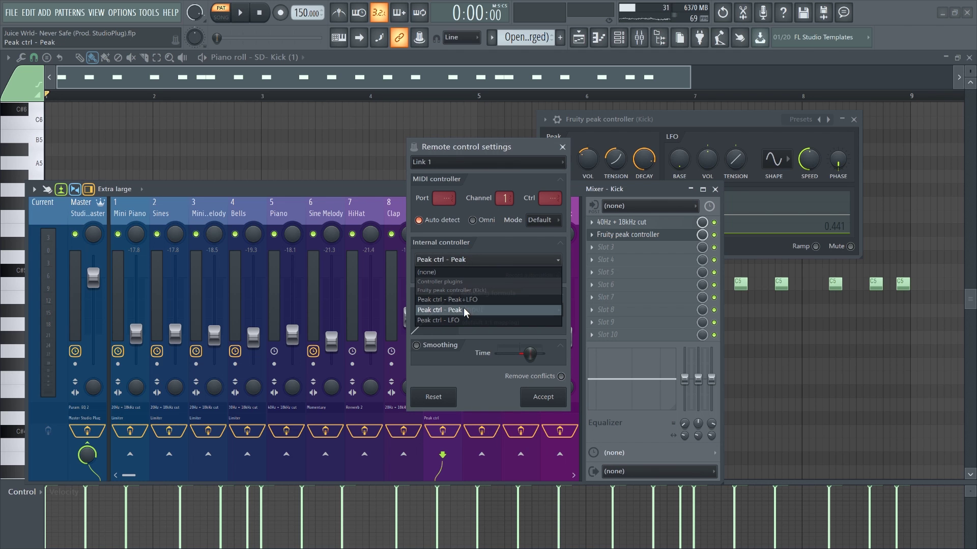
click(510, 234)
click(563, 148)
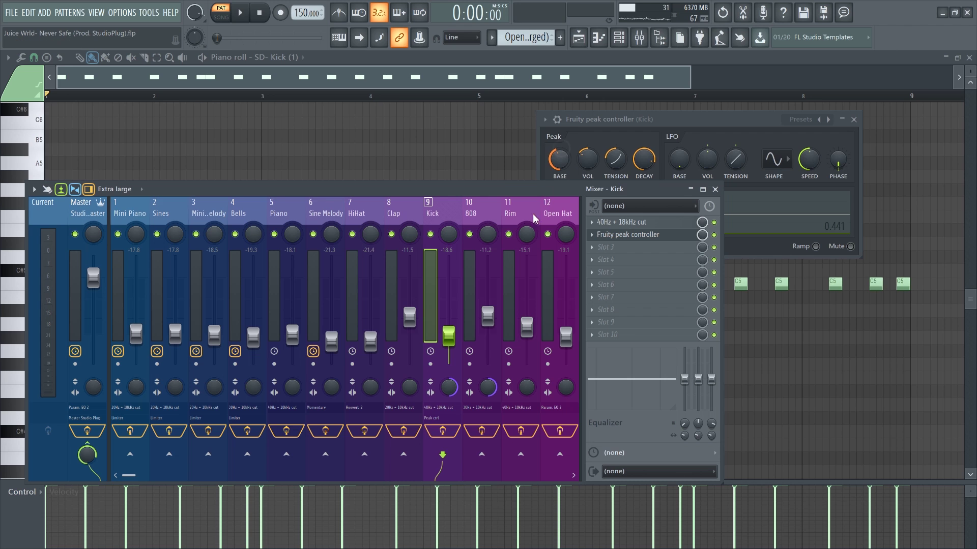
key(space)
key(space)
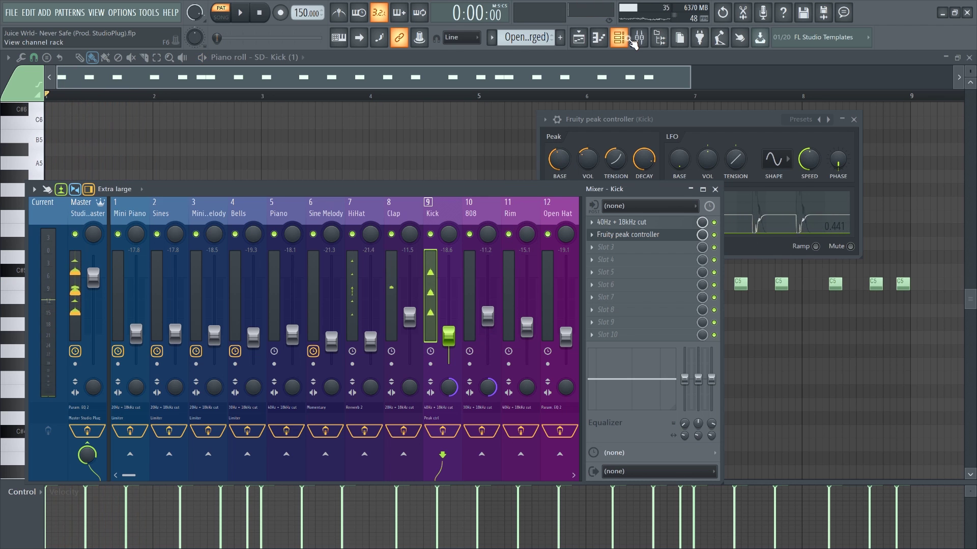
- Play the pattern and examine the SD- 808 (5) notes in the piano roll
key(F6)
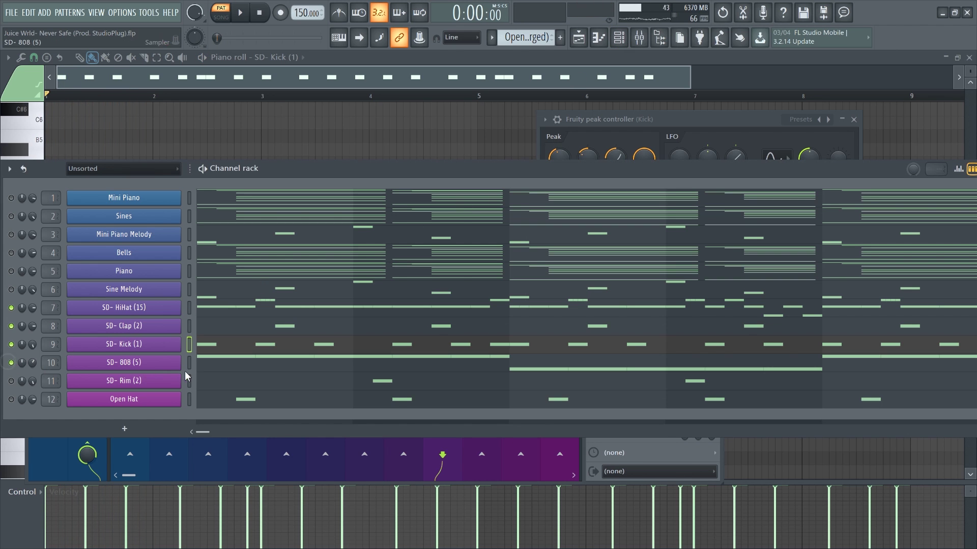
click(207, 365)
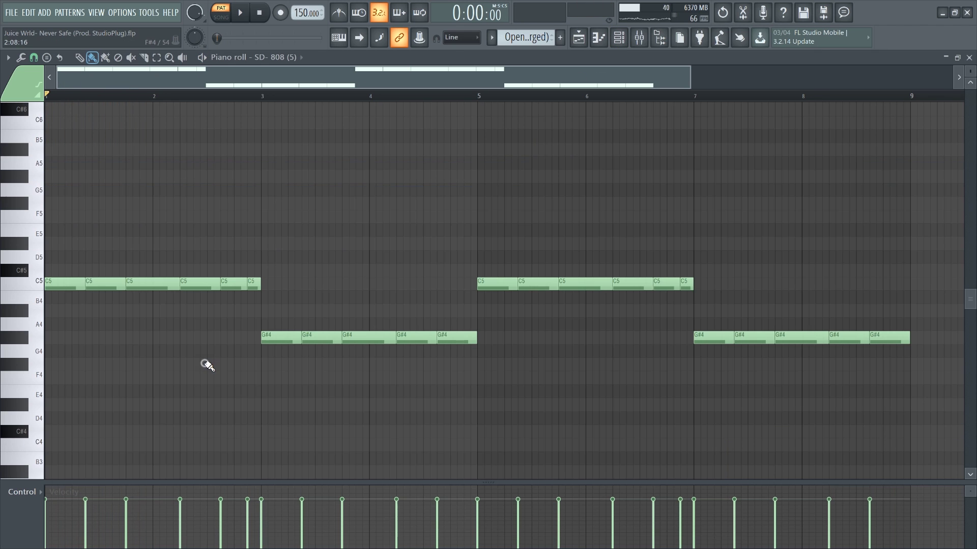
click(619, 38)
key(space)
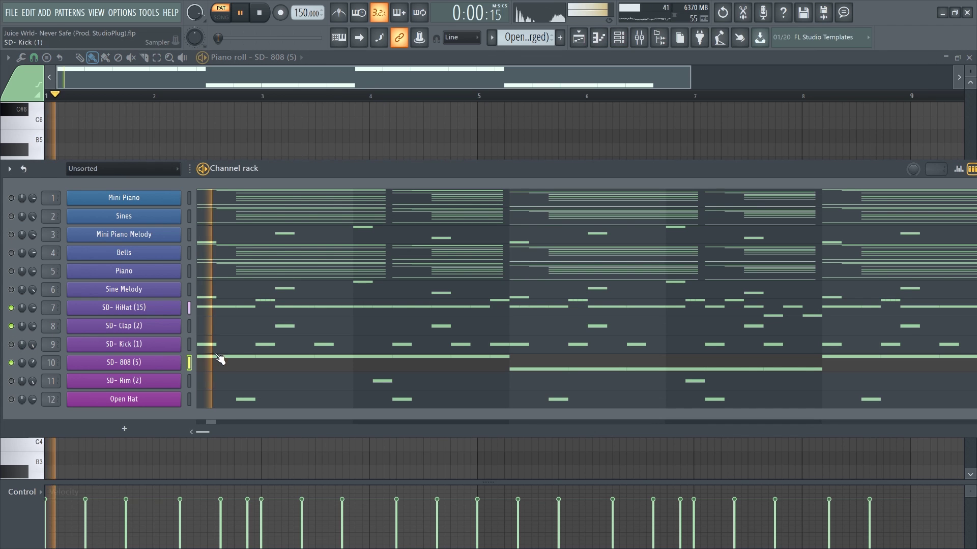
click(218, 364)
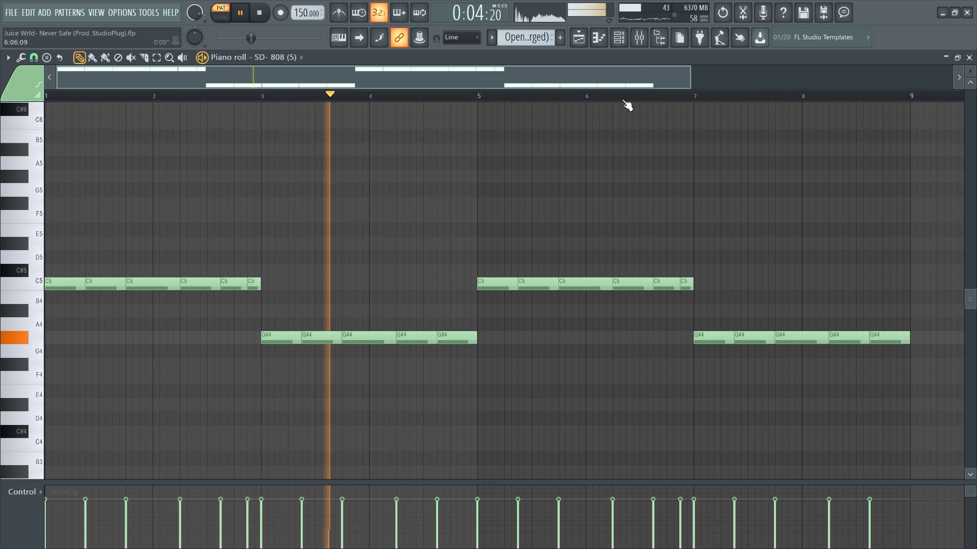
- Examine the 808 mixer track's effects and level while the pattern plays, then return to the channel rack
click(639, 37)
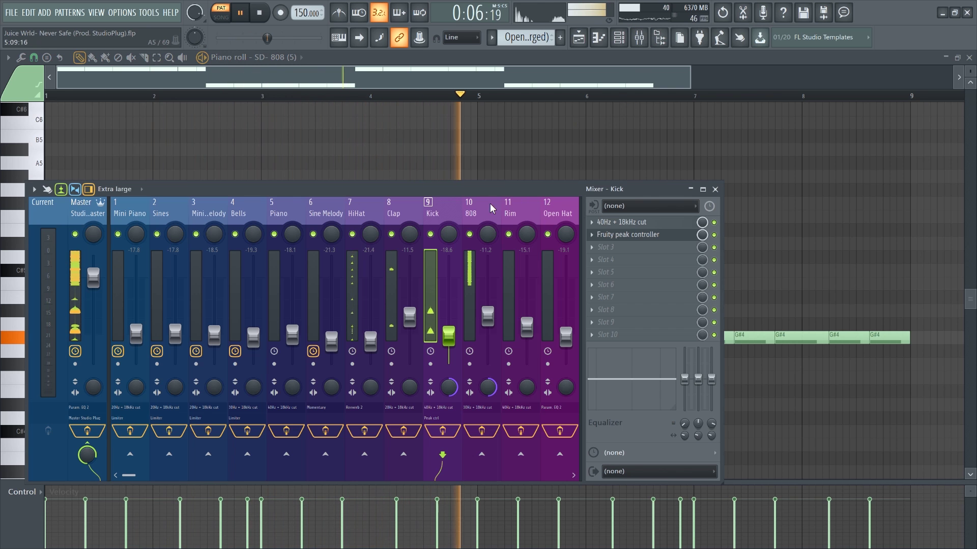
click(471, 216)
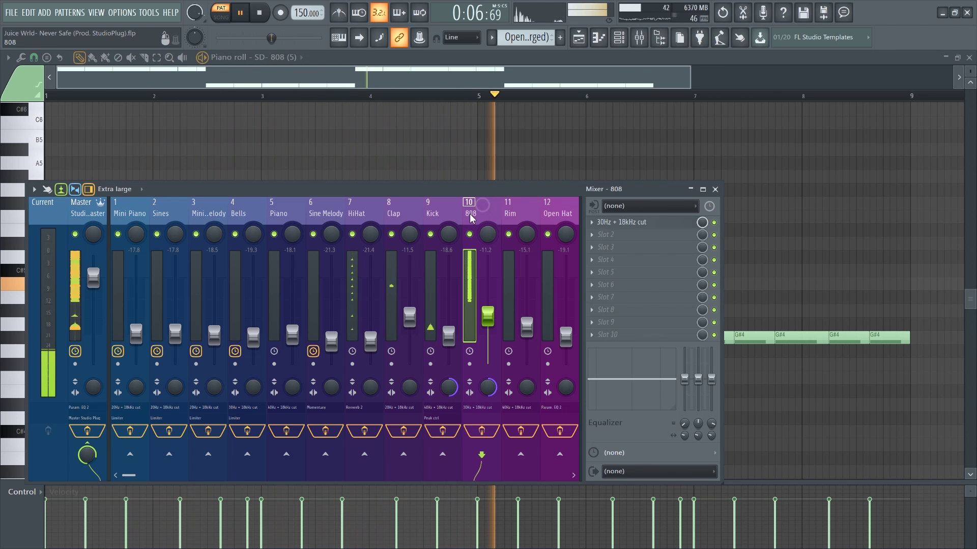
click(622, 41)
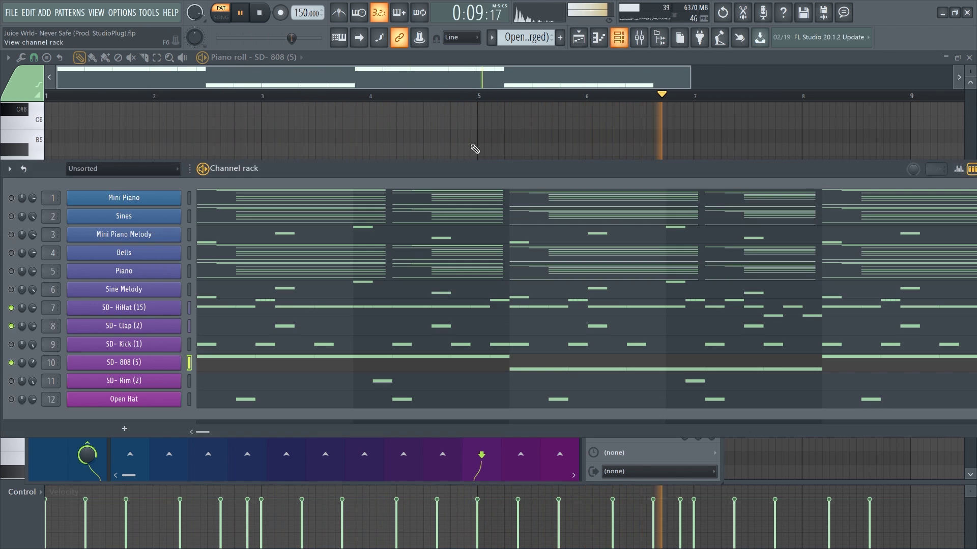
click(35, 470)
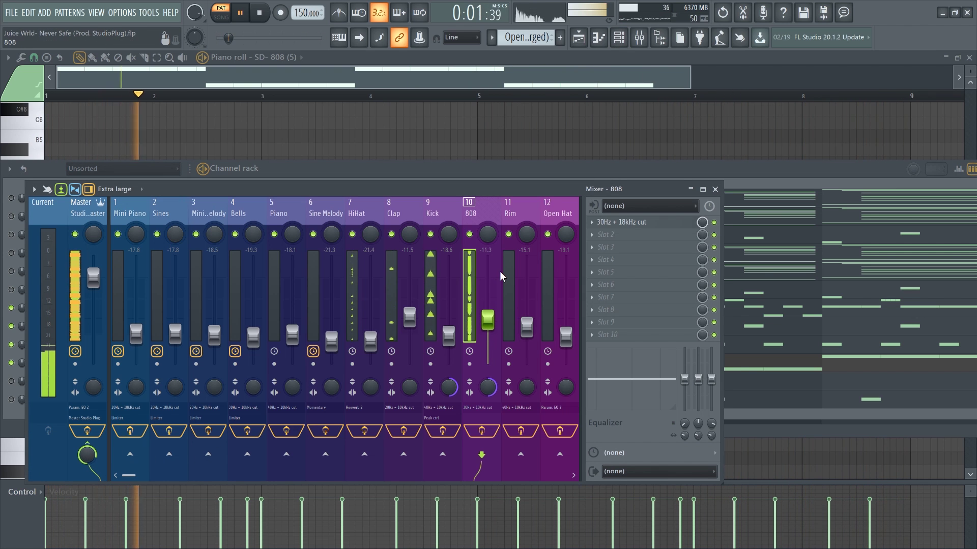
scroll(500, 272, down, 2)
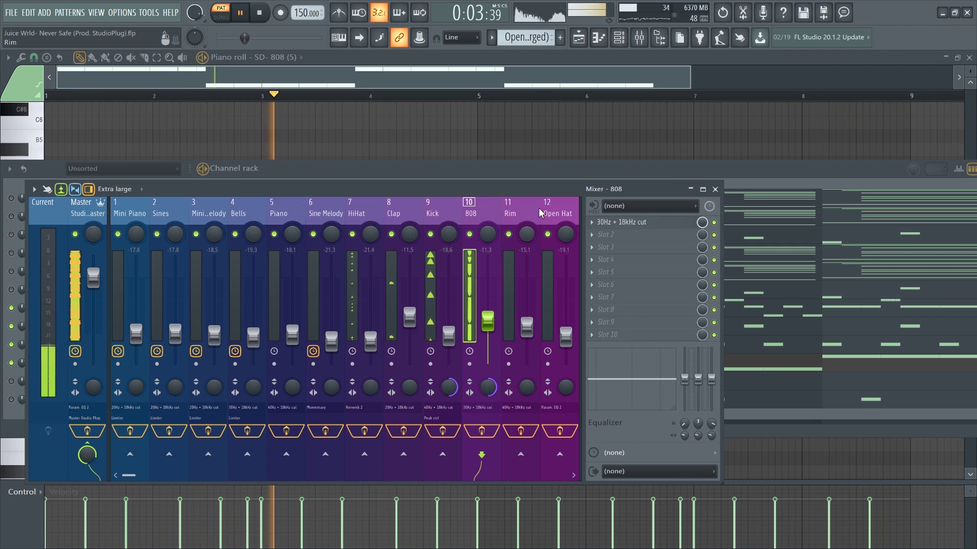
click(682, 178)
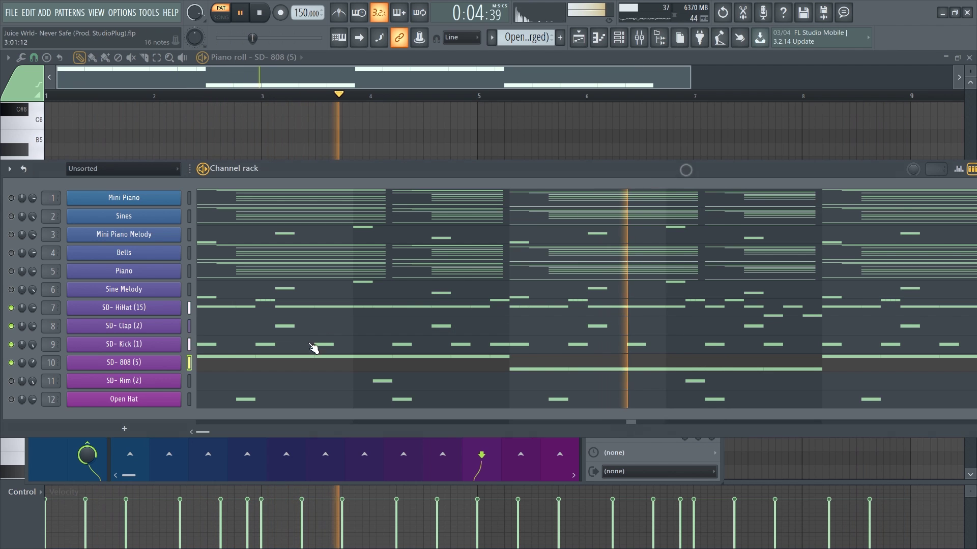
- Solo the SD- Rim (2) channel and play it briefly
key(space)
right_click(11, 382)
key(space)
key(space)
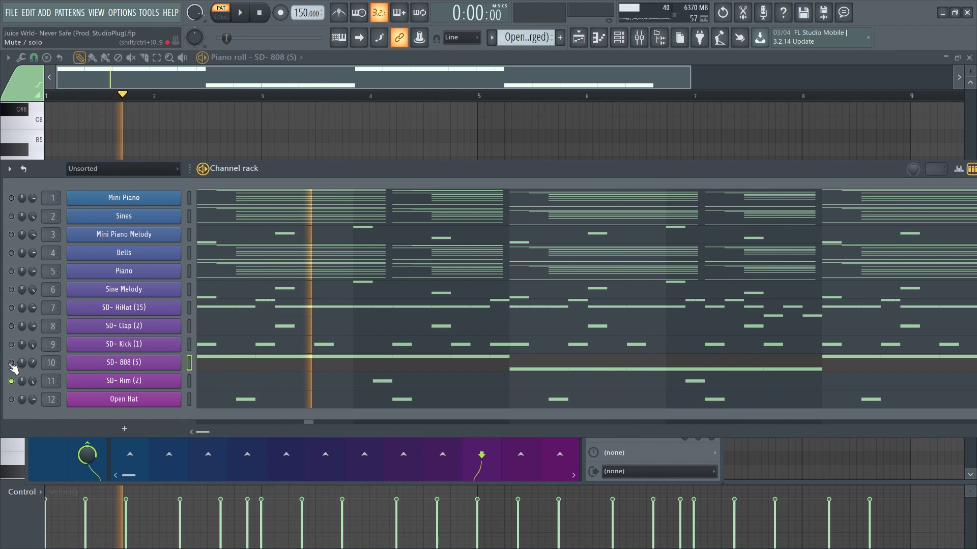
- Unmute the clap, kick and 808 alongside the rim, play the pattern and view the rim notes in the piano roll
click(11, 326)
key(space)
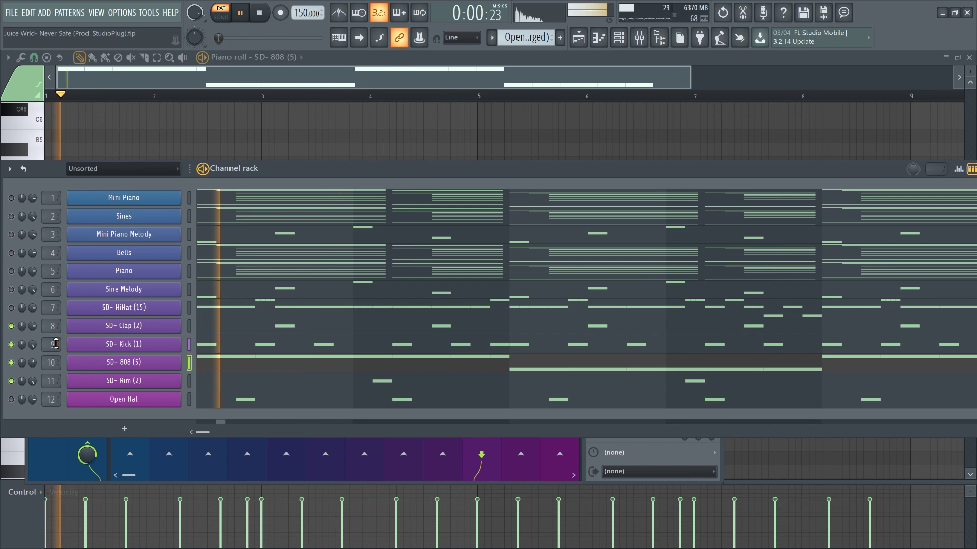
click(236, 390)
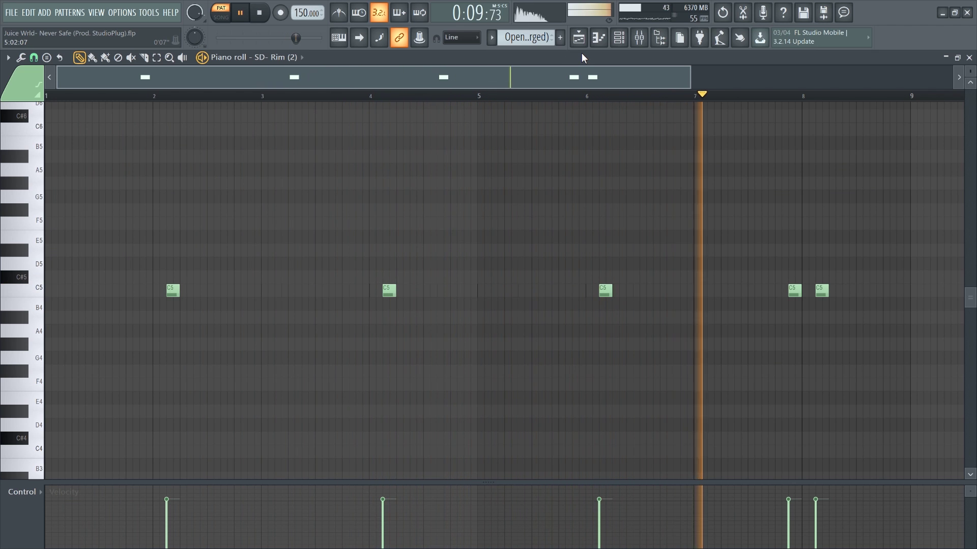
key(space)
- Leave only the hi-hat, clap and Open Hat channels unmuted, play them and view the Open Hat notes in the piano roll
click(625, 45)
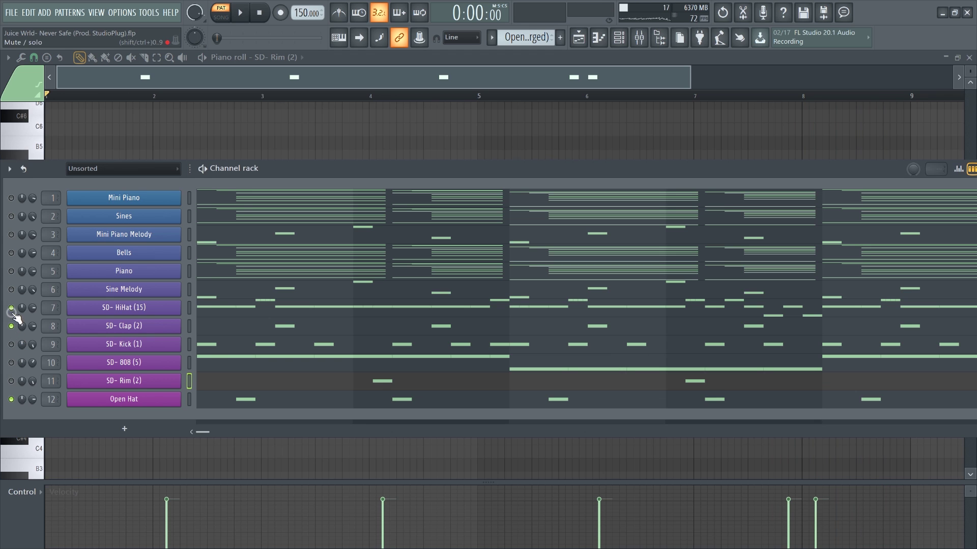
key(space)
click(246, 399)
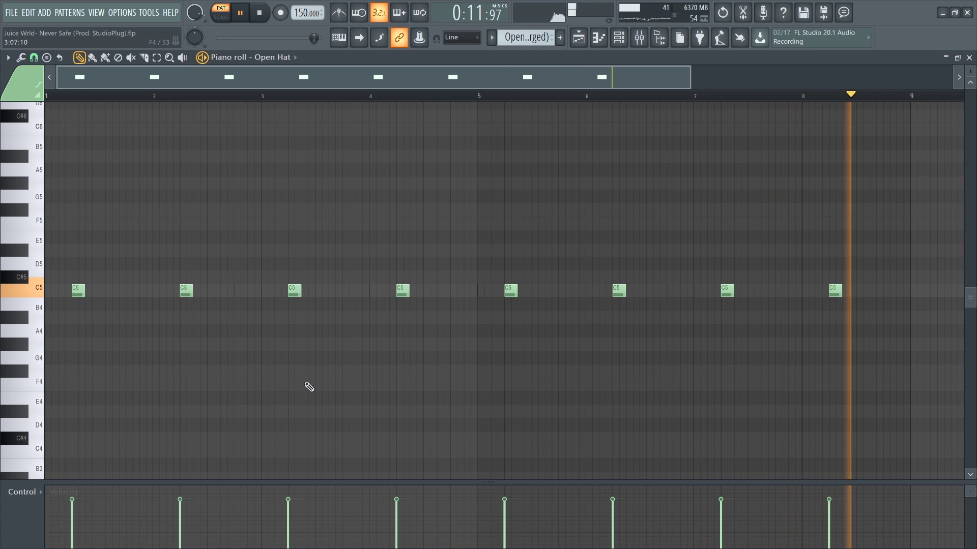
key(space)
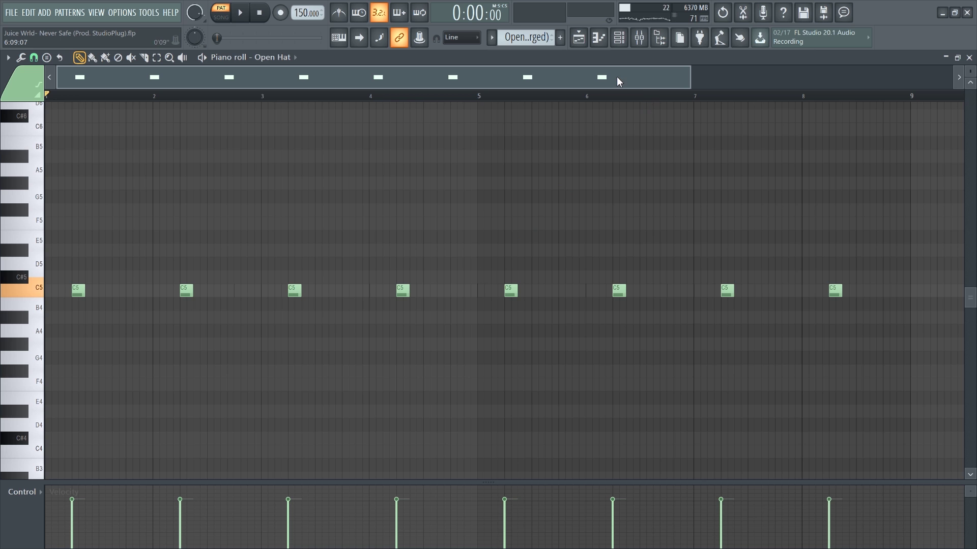
- Unmute all twelve channels in the channel rack
click(619, 37)
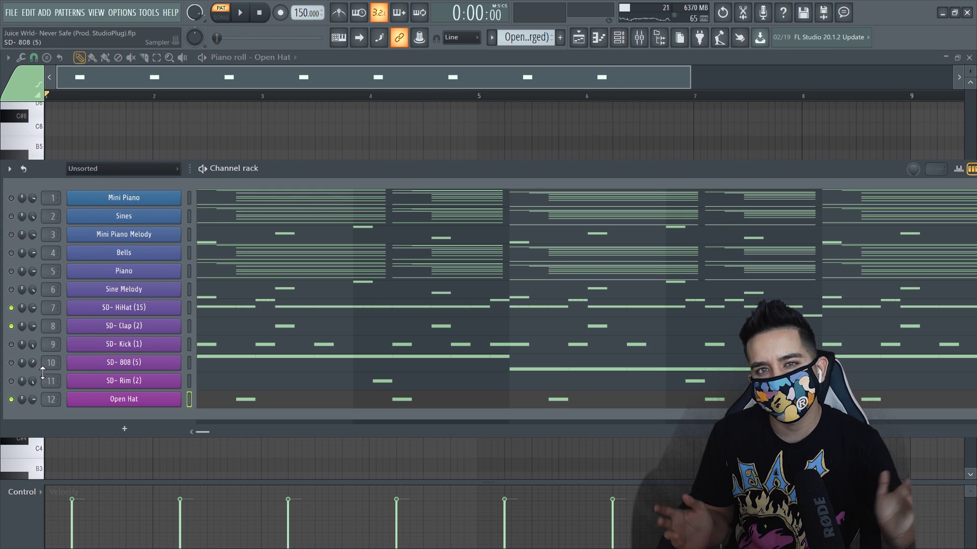
click(10, 308)
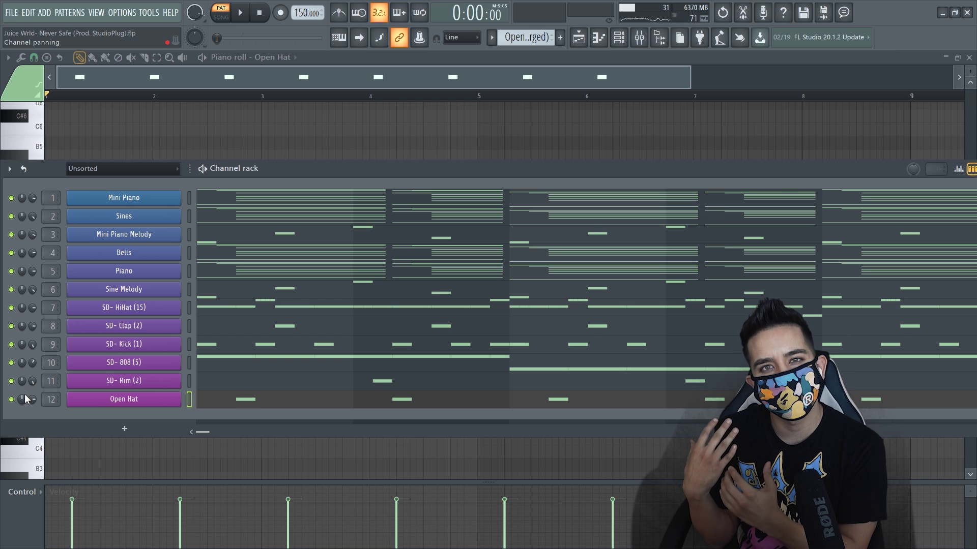